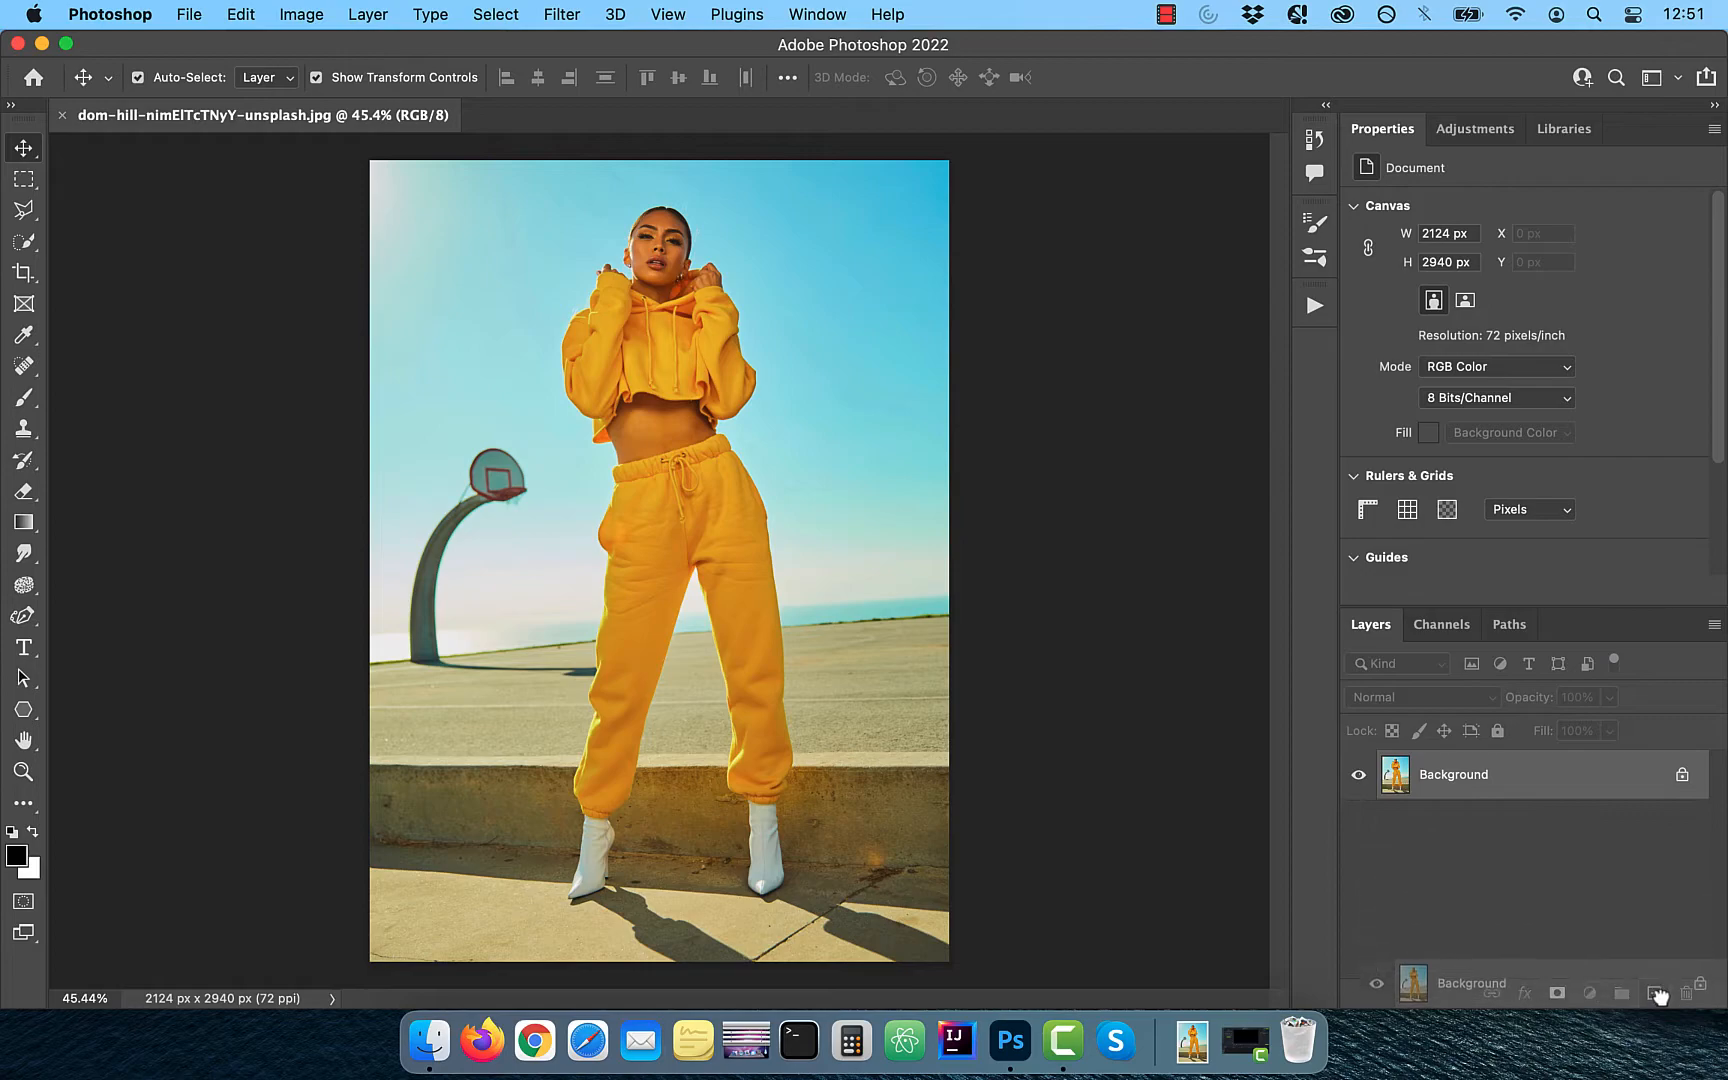
# - Hide the original Background layer and select the woman on its copy, subtracting her head and hoodie from the selection
pyautogui.click(1359, 825)
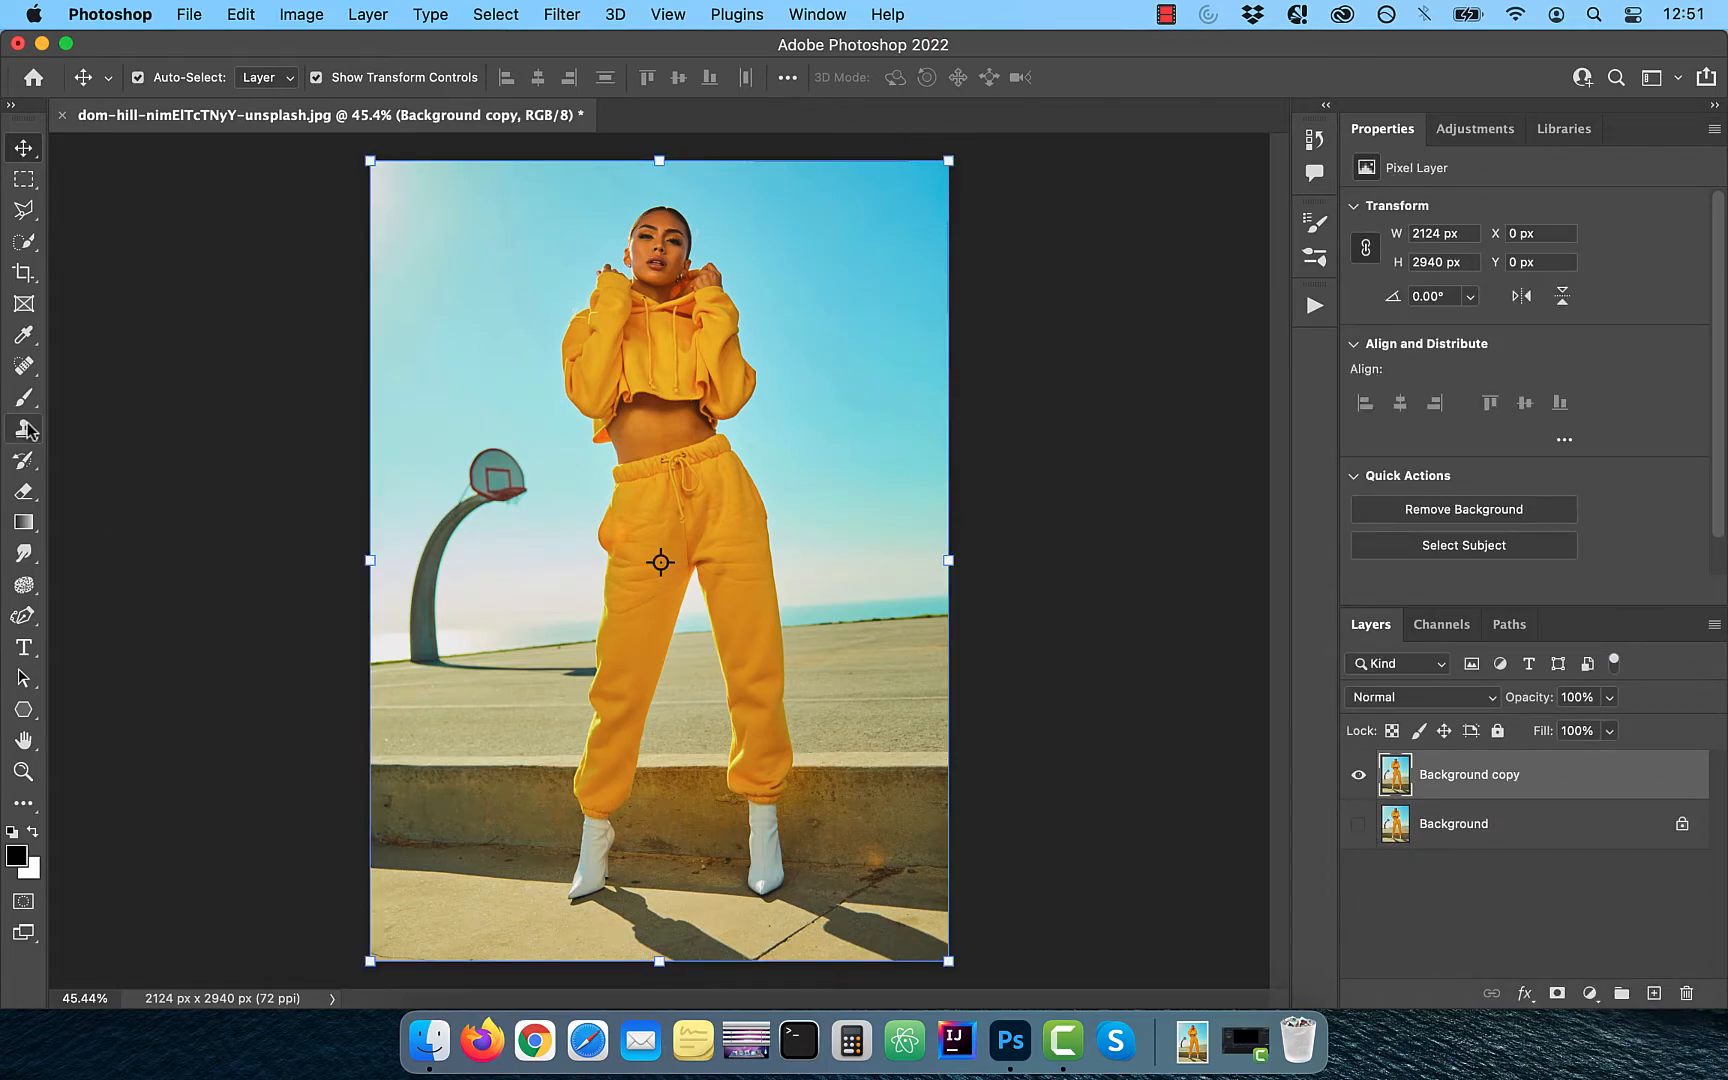
pyautogui.click(26, 246)
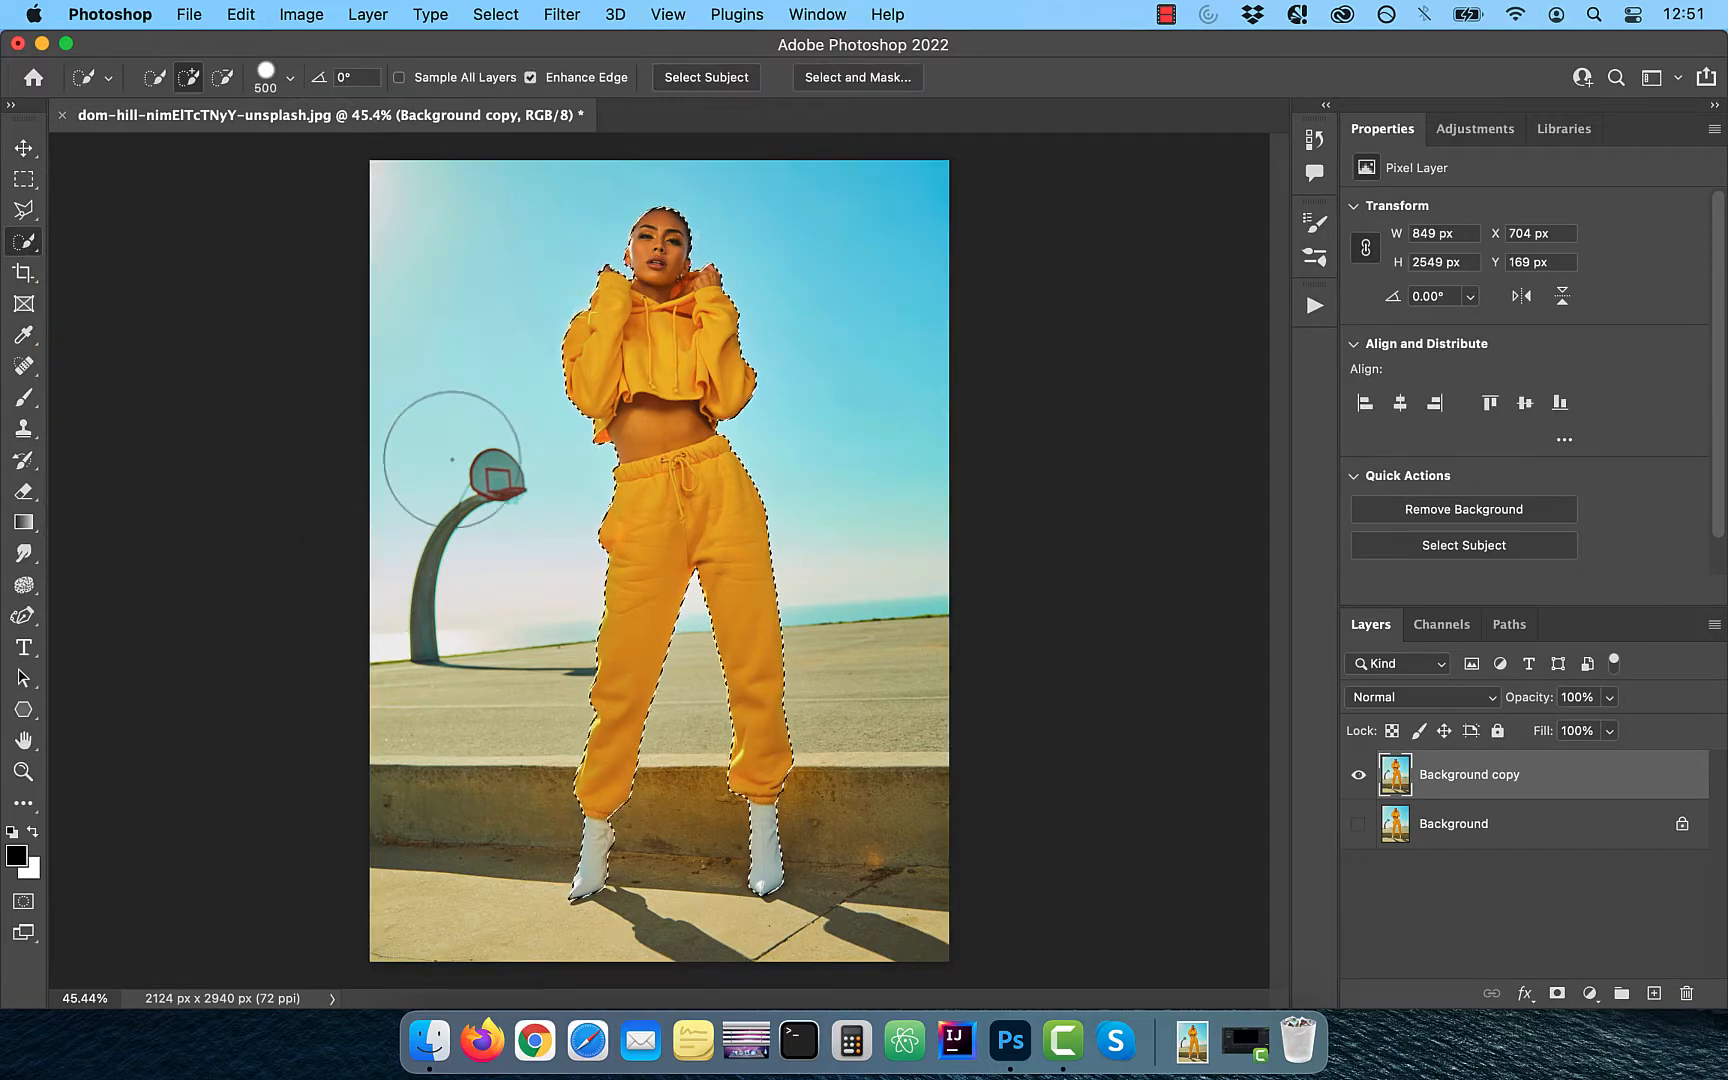
pyautogui.scroll(5, 451, 457)
pyautogui.scroll(5, 451, 457)
pyautogui.click(222, 79)
pyautogui.moveTo(741, 389); pyautogui.dragTo(551, 520)
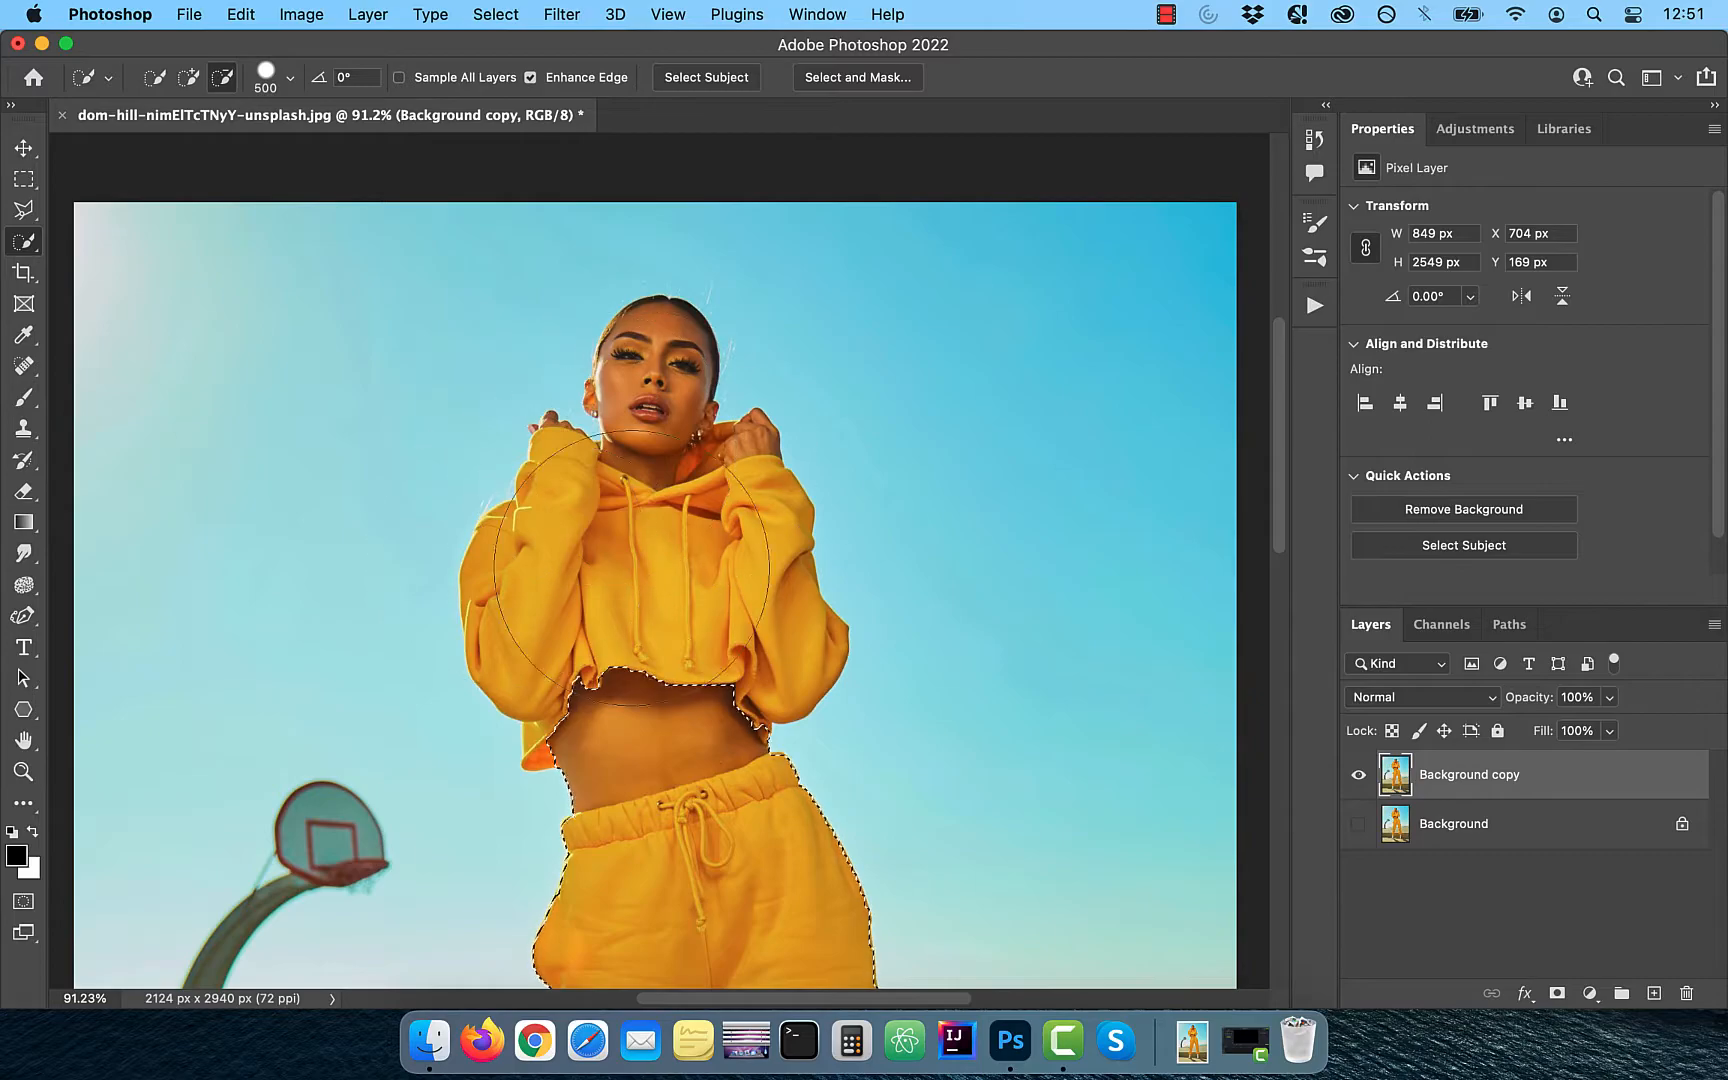
# - Trim the selection to the pants, excluding the midriff and boots, and mask the Background copy with it
pyautogui.scroll(-10, 551, 520)
pyautogui.press('[')
pyautogui.press('[')
pyautogui.press('[')
pyautogui.press('[')
pyautogui.press('[')
pyautogui.moveTo(615, 785)
pyautogui.mouseDown()
pyautogui.moveTo(641, 890)
pyautogui.moveTo(667, 814)
pyautogui.mouseUp()
pyautogui.press('[')
pyautogui.moveTo(972, 872); pyautogui.dragTo(967, 745)
pyautogui.click(189, 80)
pyautogui.press('[')
pyautogui.moveTo(956, 650); pyautogui.dragTo(985, 690)
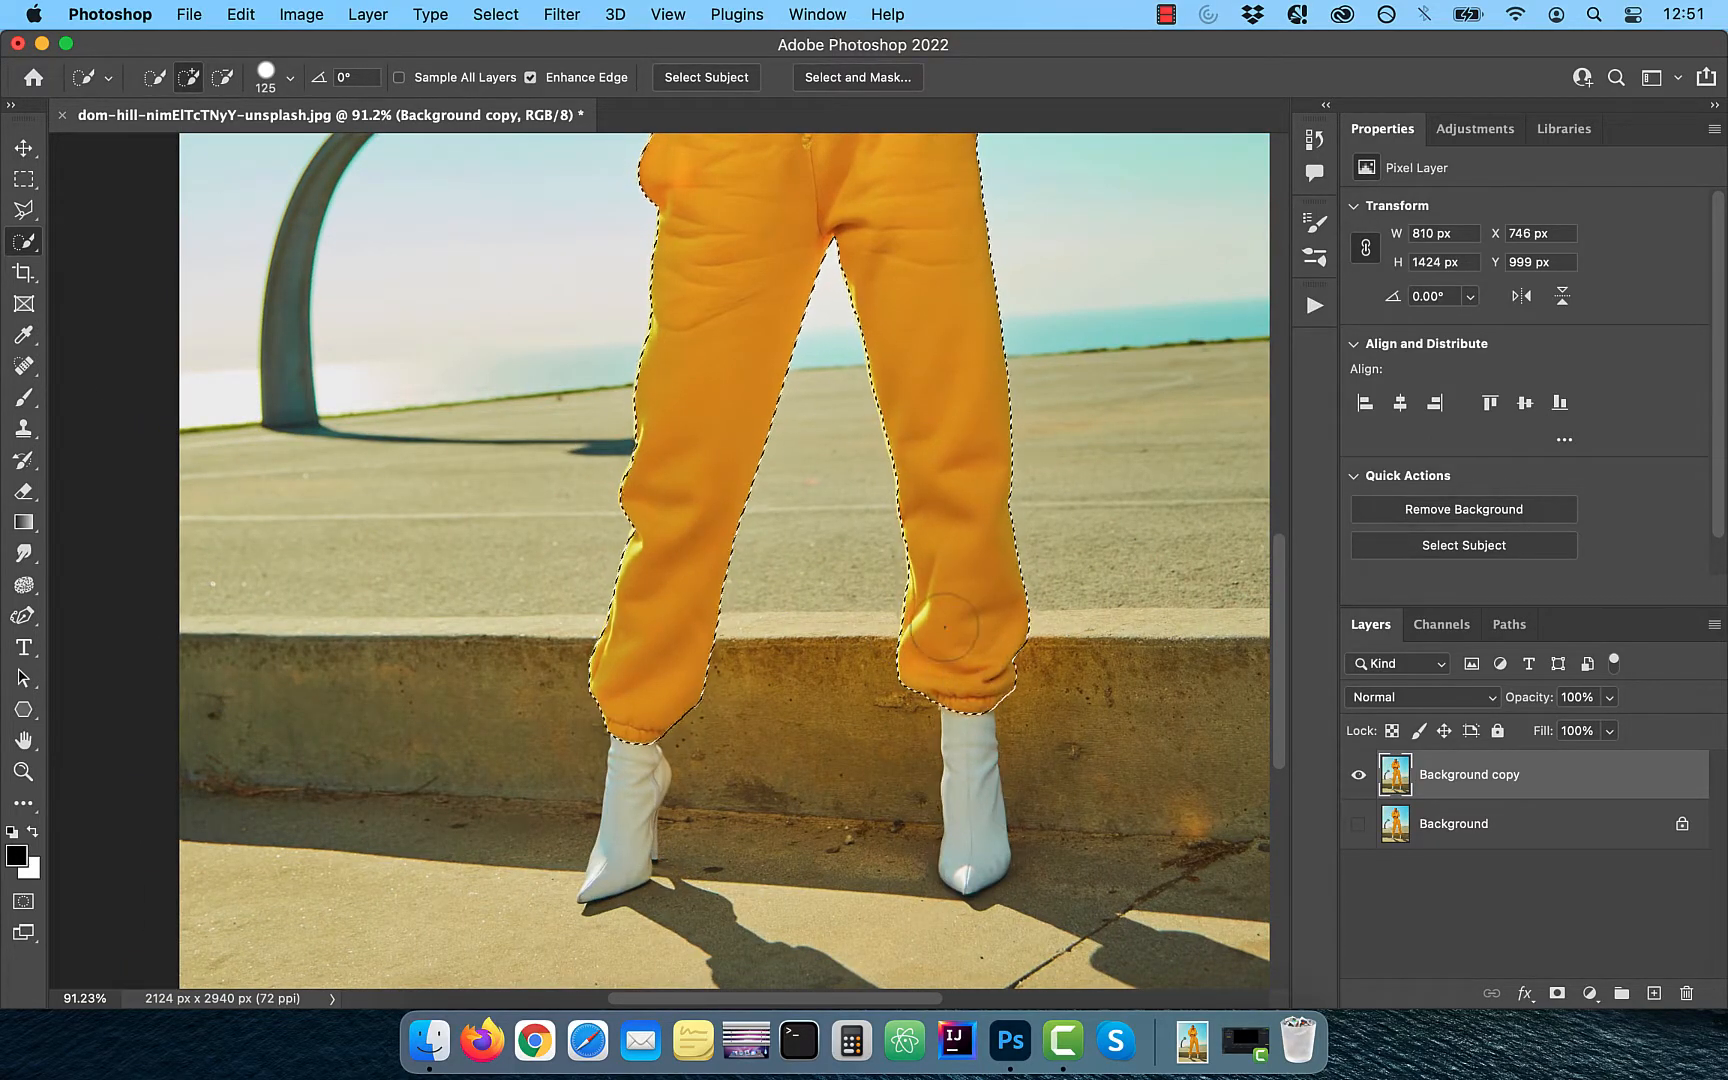
pyautogui.scroll(-4, 960, 680)
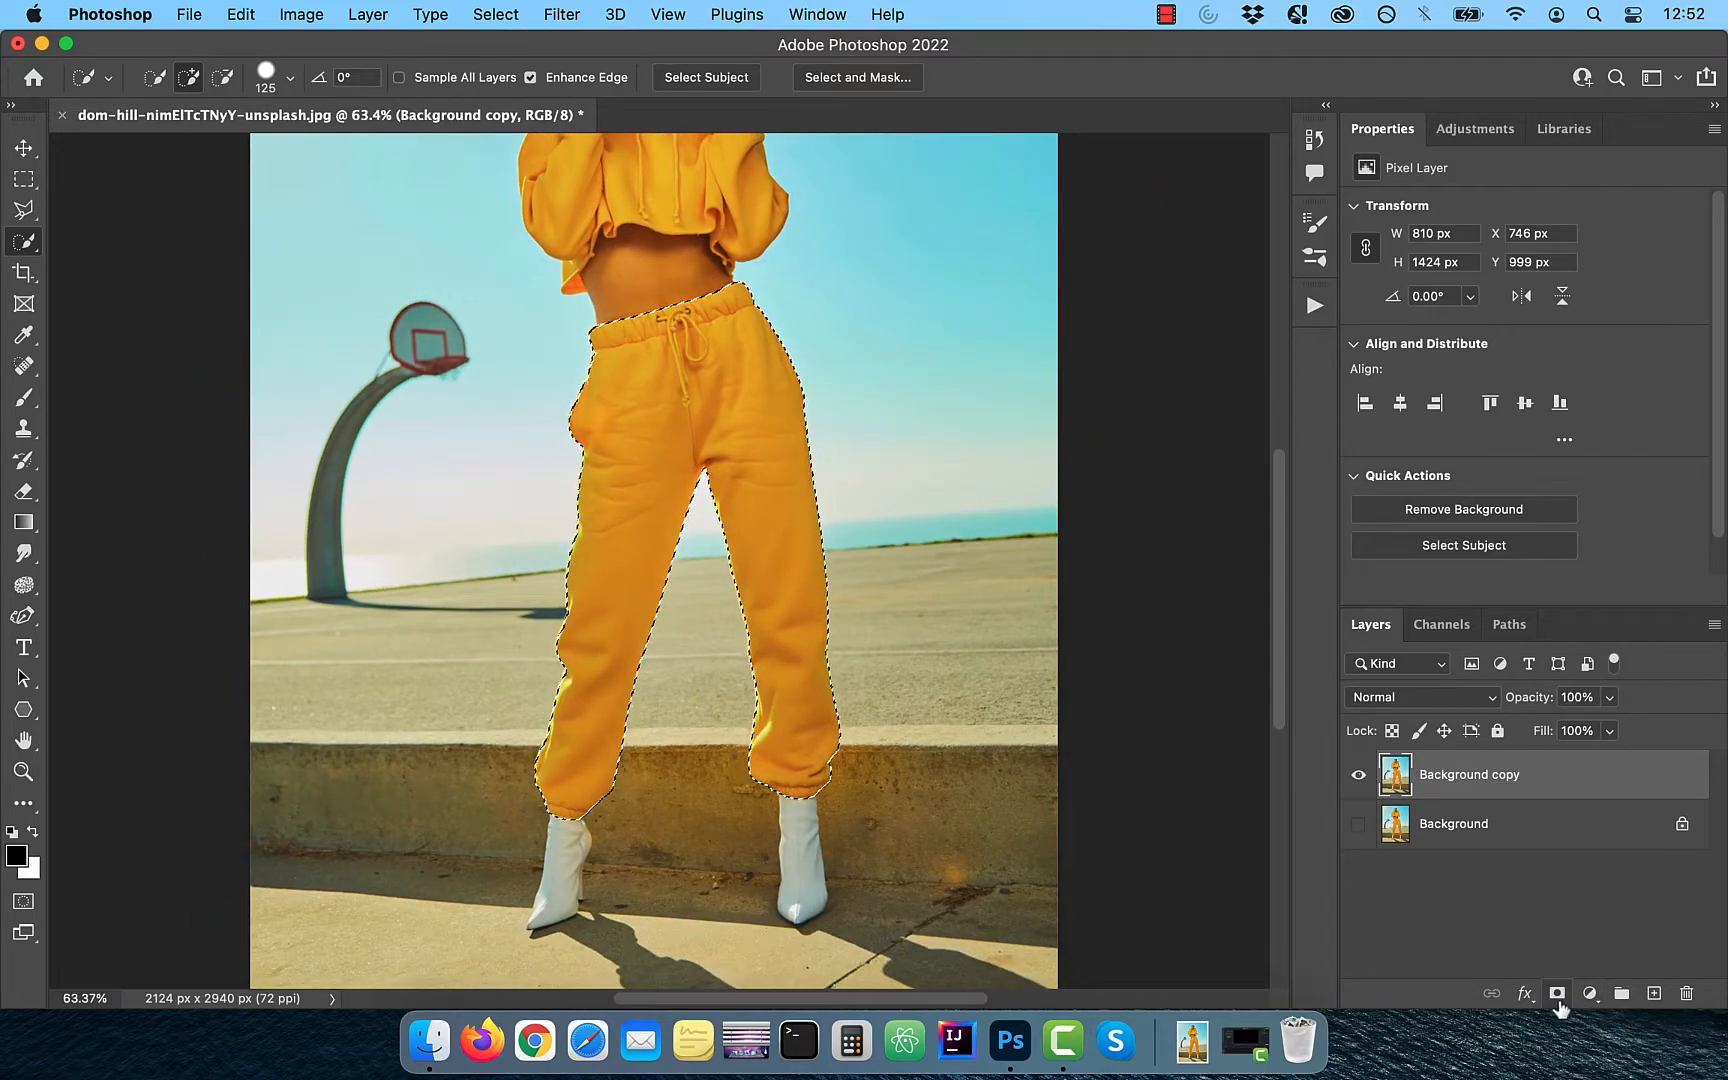
pyautogui.click(1557, 993)
# - Duplicate the Background layer, place the duplicate above the masked copy, and show only the duplicate
pyautogui.moveTo(1466, 826); pyautogui.dragTo(1654, 993)
pyautogui.moveTo(1484, 823); pyautogui.dragTo(1482, 767)
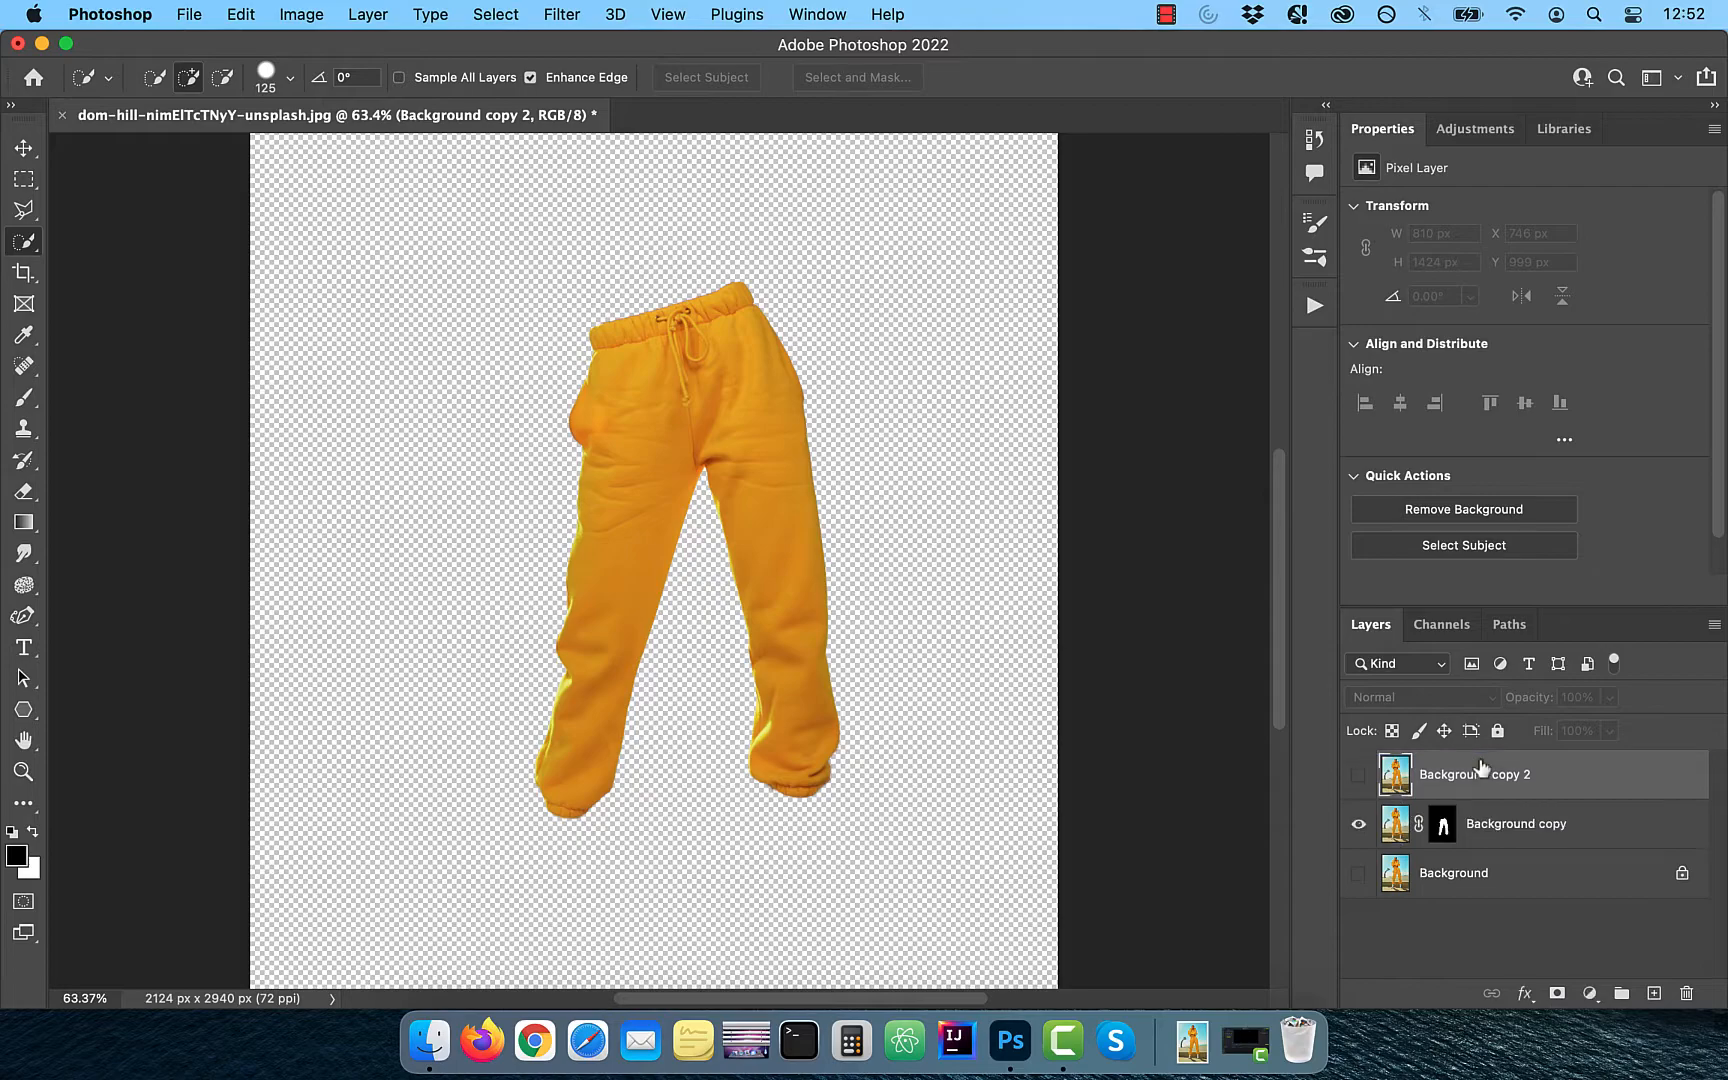
pyautogui.click(1358, 824)
pyautogui.click(1358, 774)
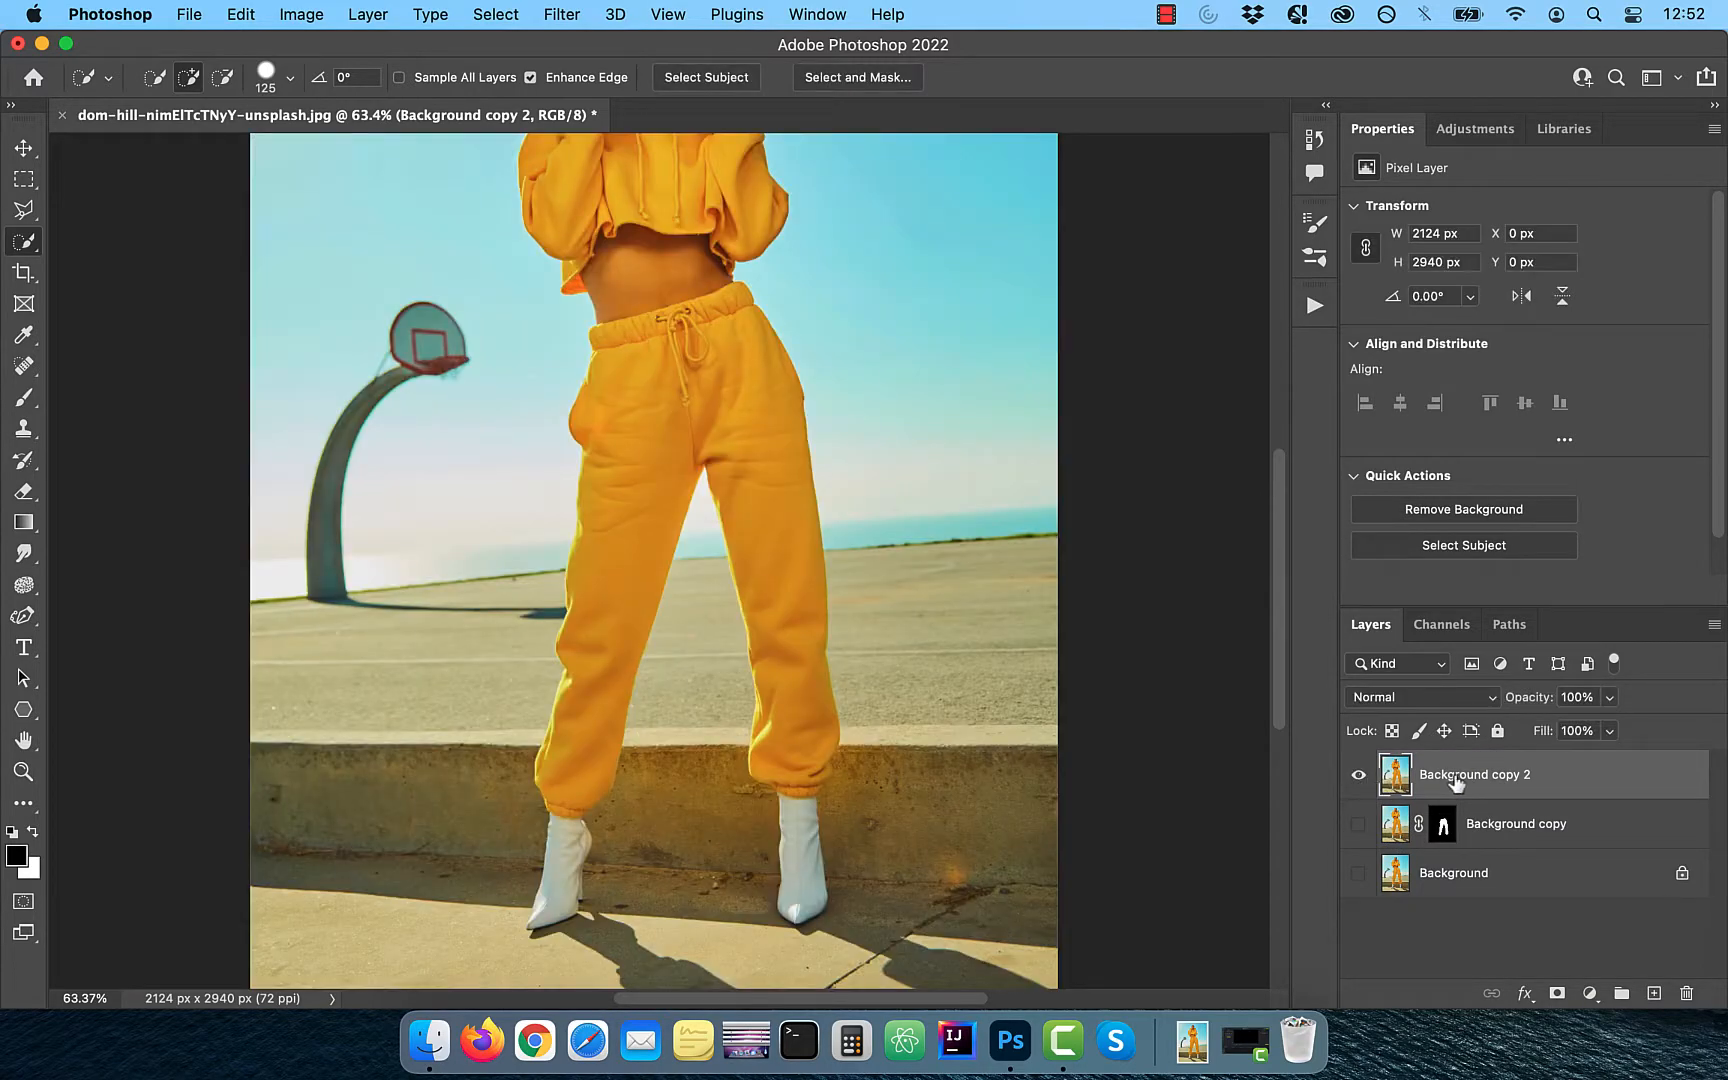
# - Select only the woman's hoodie on the upper duplicate and mask the layer with that selection
pyautogui.click(730, 82)
pyautogui.scroll(3, 634, 825)
pyautogui.scroll(5, 634, 825)
pyautogui.scroll(3, 636, 825)
pyautogui.moveTo(640, 250)
pyautogui.mouseDown()
pyautogui.moveTo(806, 336)
pyautogui.moveTo(873, 330)
pyautogui.mouseUp()
pyautogui.press('[')
pyautogui.press('[')
pyautogui.press('[')
pyautogui.scroll(2, 624, 396)
pyautogui.scroll(-3, 624, 396)
pyautogui.scroll(3, 624, 396)
pyautogui.scroll(-3, 624, 396)
pyautogui.click(1557, 993)
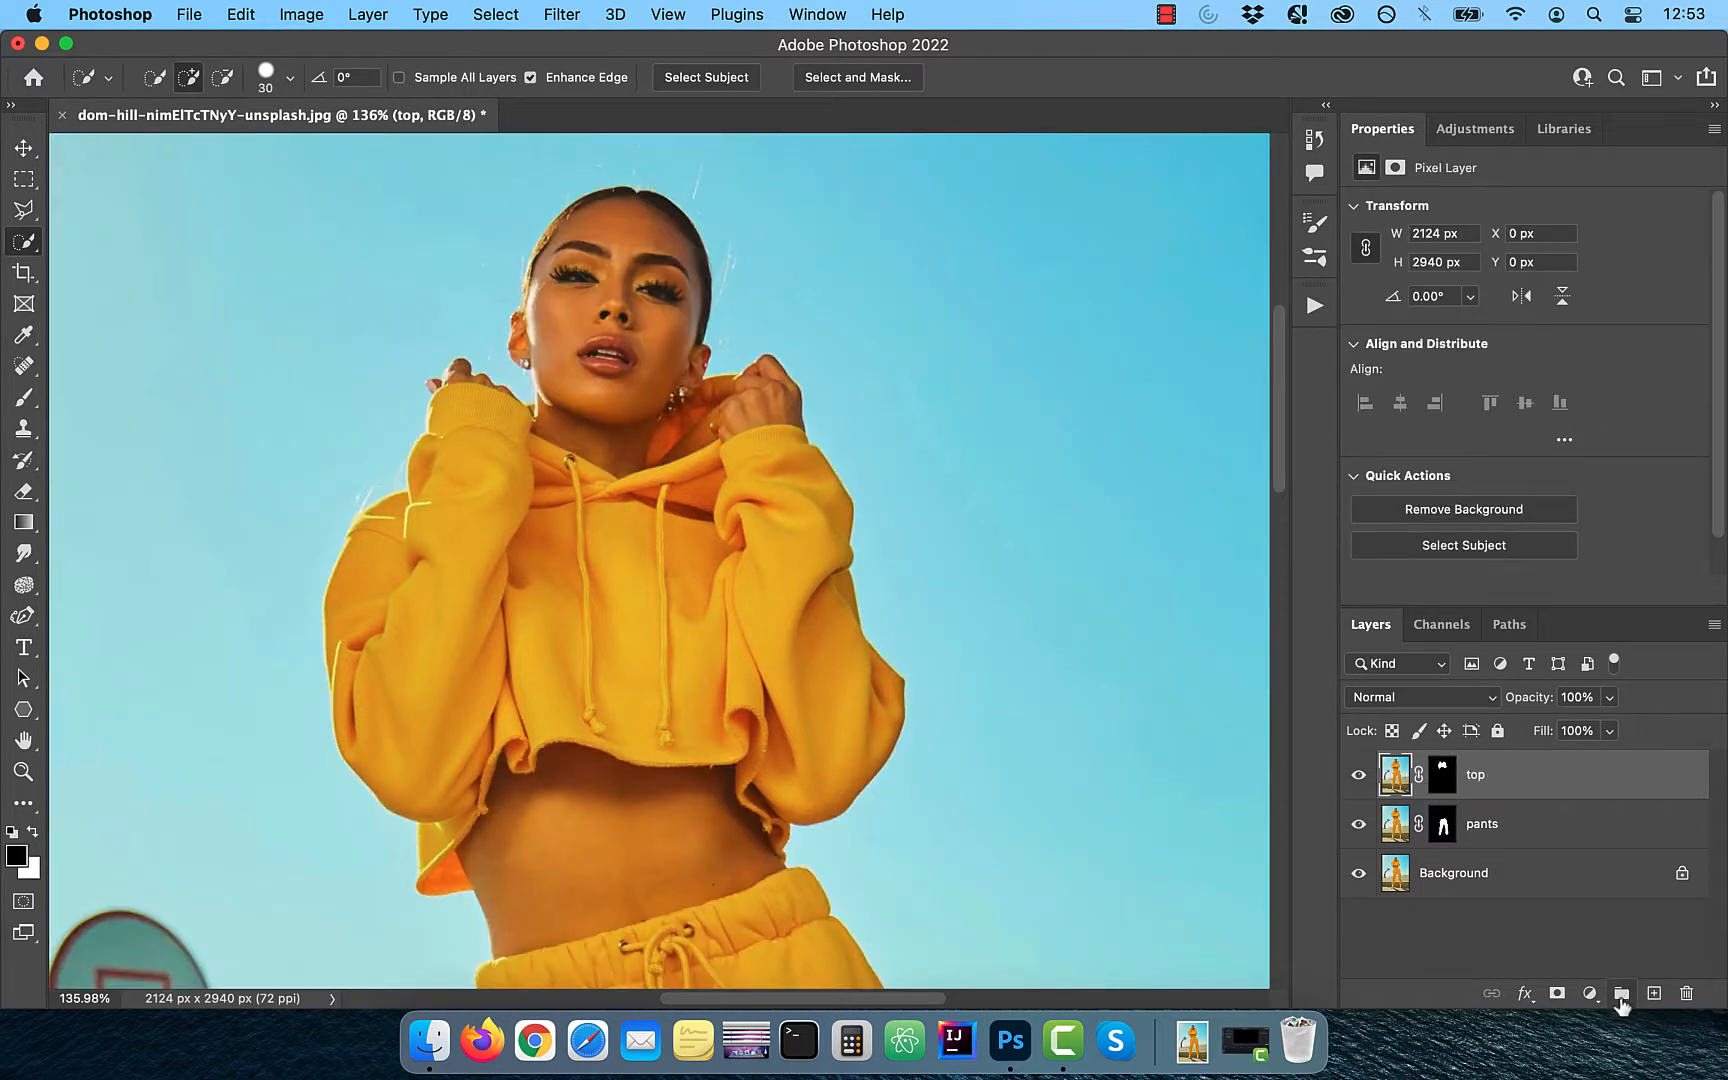
# - Create a layer group at the top of the stack and name it pants
pyautogui.click(1621, 995)
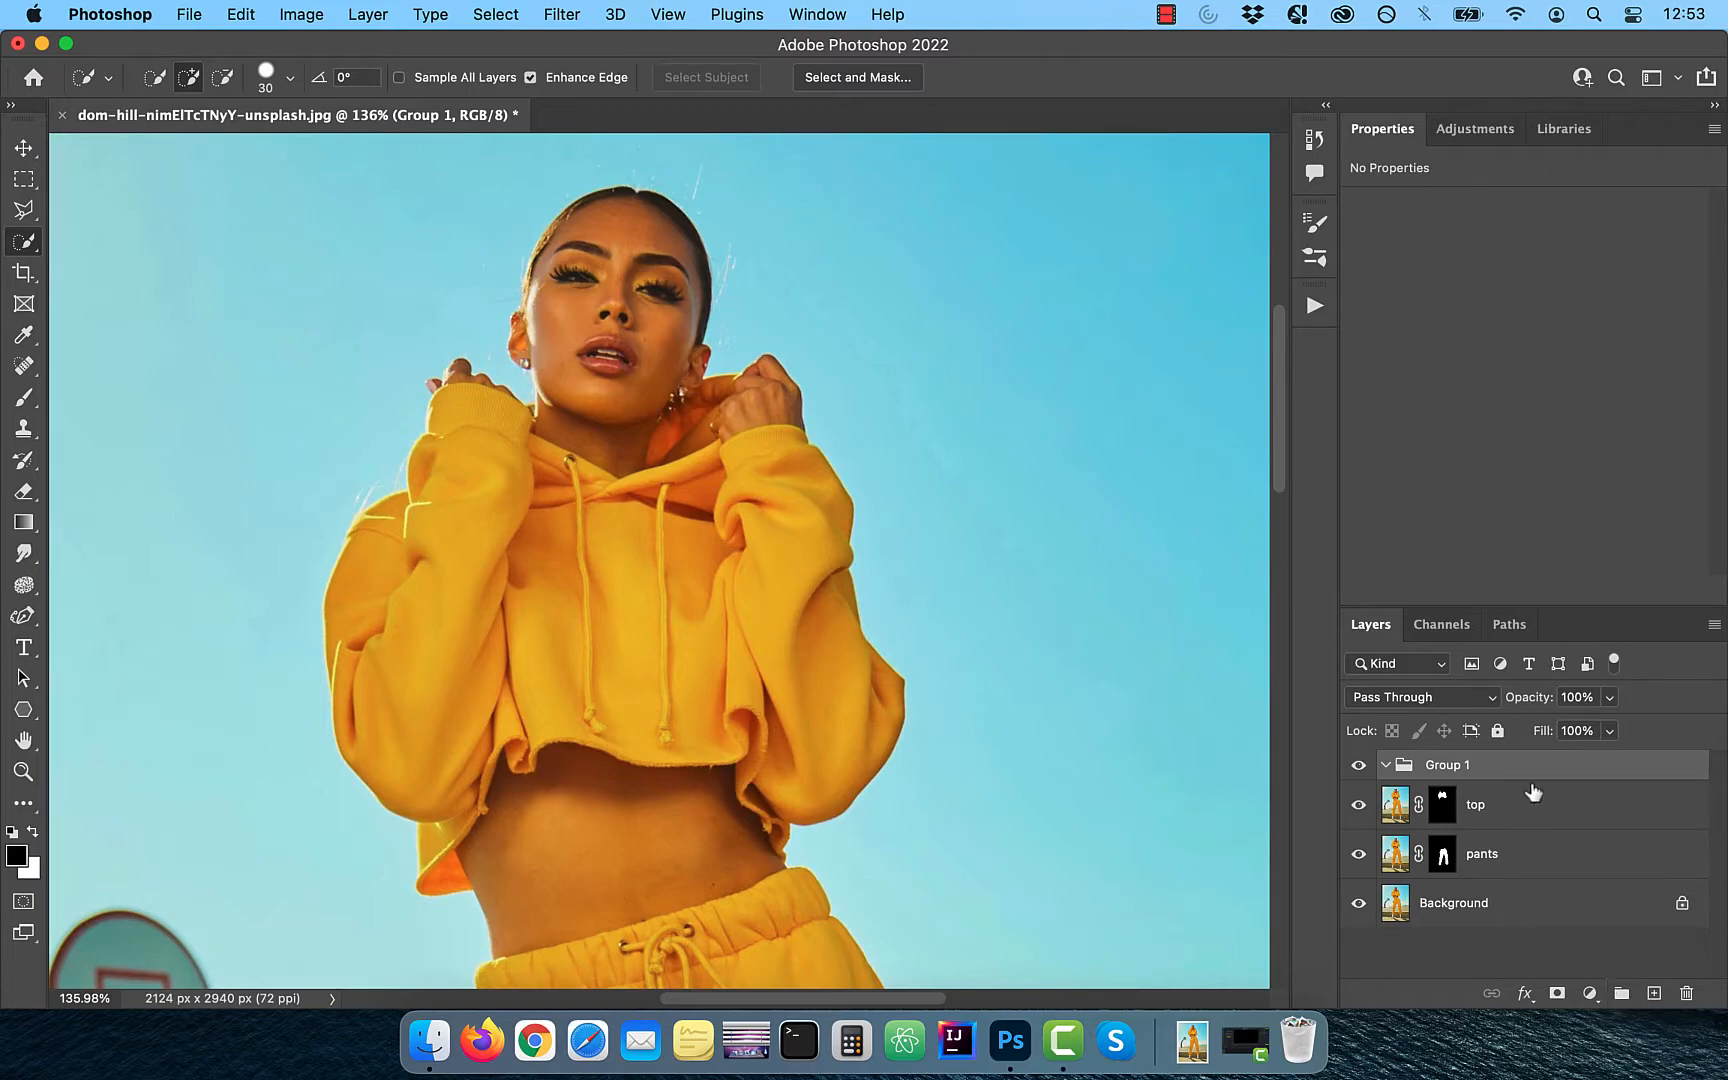
pyautogui.write('pants')
pyautogui.press('Return')
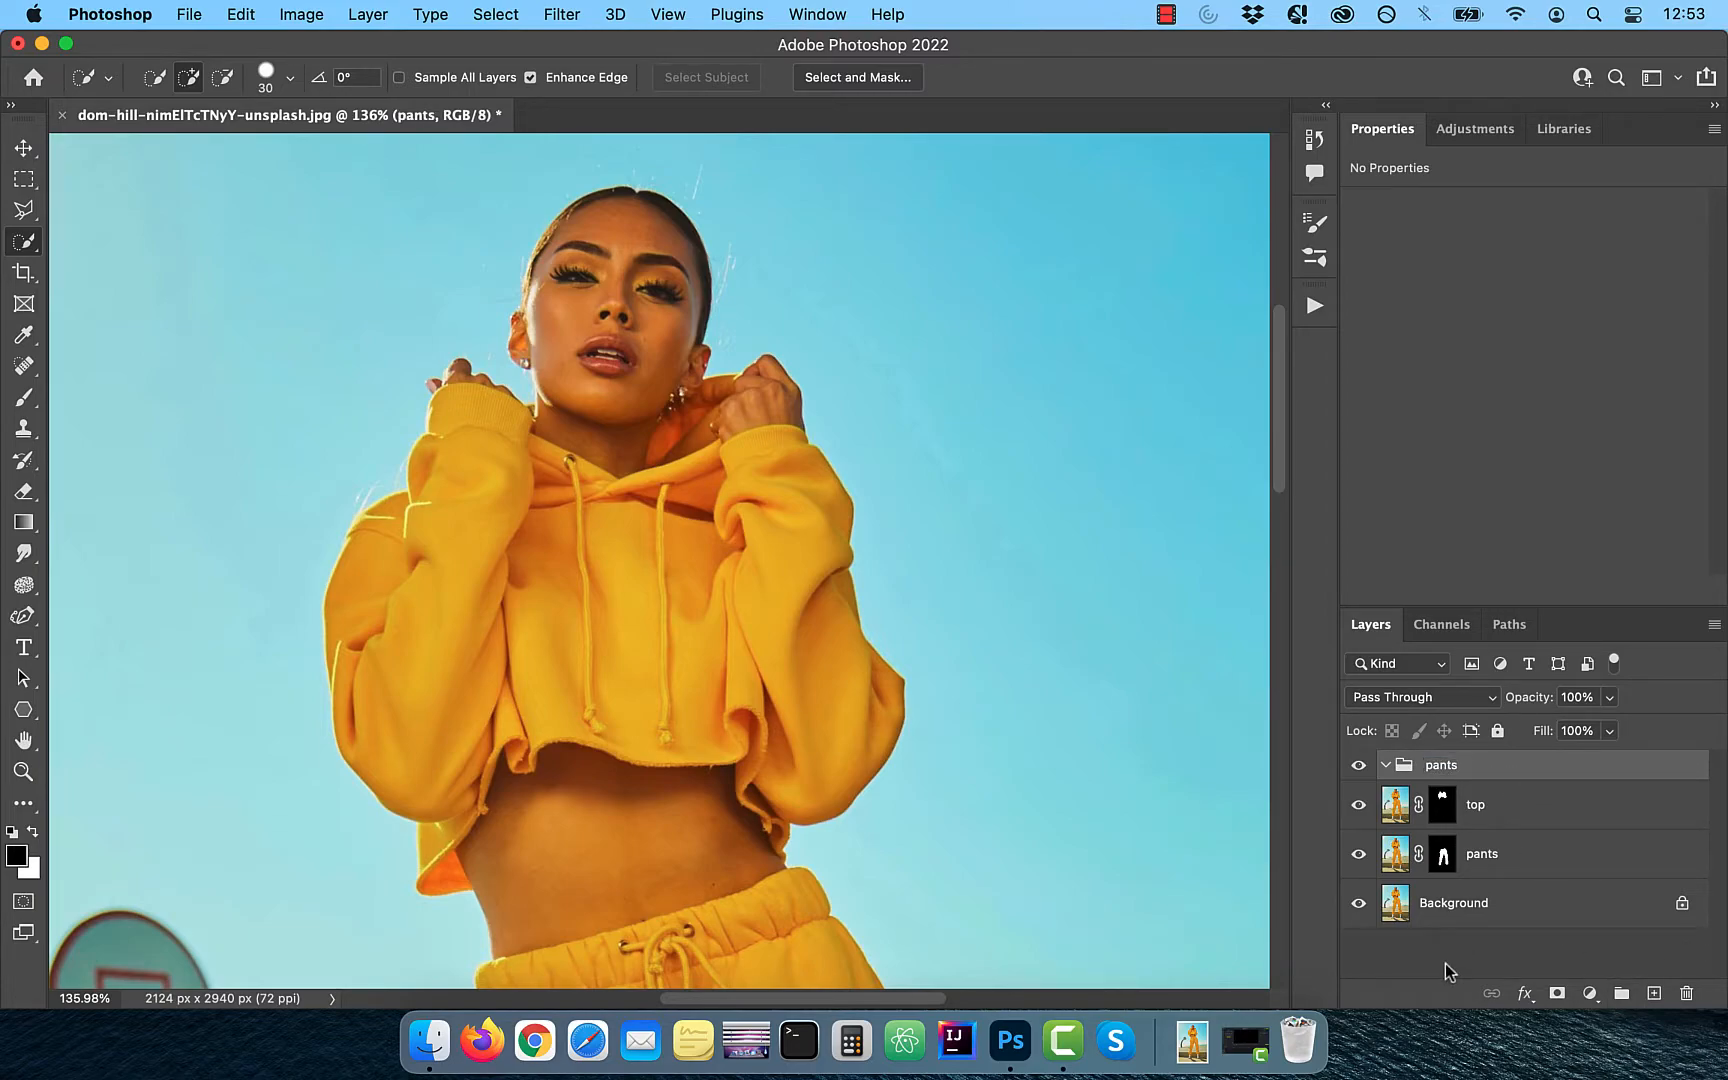
# - Copy the pants layer's mask onto the pants group, and hide the masked top and pants layers
pyautogui.click(1443, 855)
pyautogui.moveTo(1443, 862); pyautogui.dragTo(1445, 782)
pyautogui.click(1499, 782)
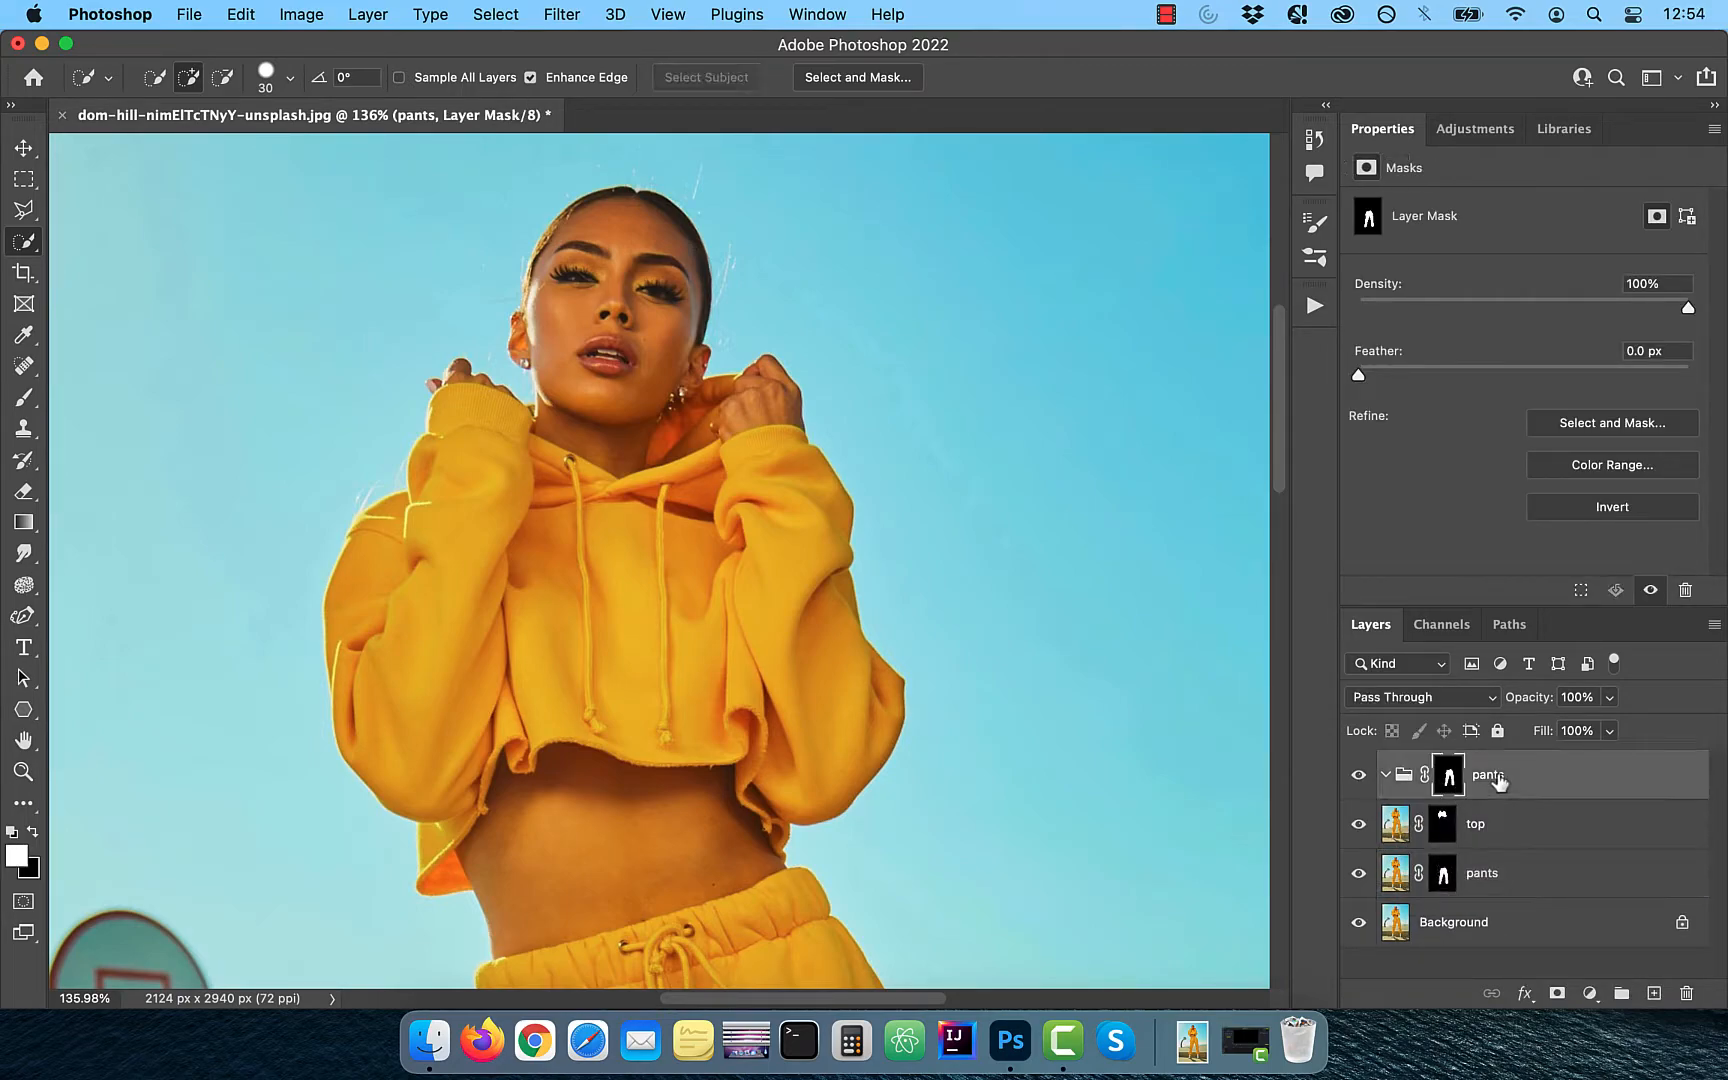
pyautogui.click(1359, 825)
# - Add a Hue/Saturation adjustment inside the pants group with saturation -100 and lightness -5
pyautogui.click(1589, 993)
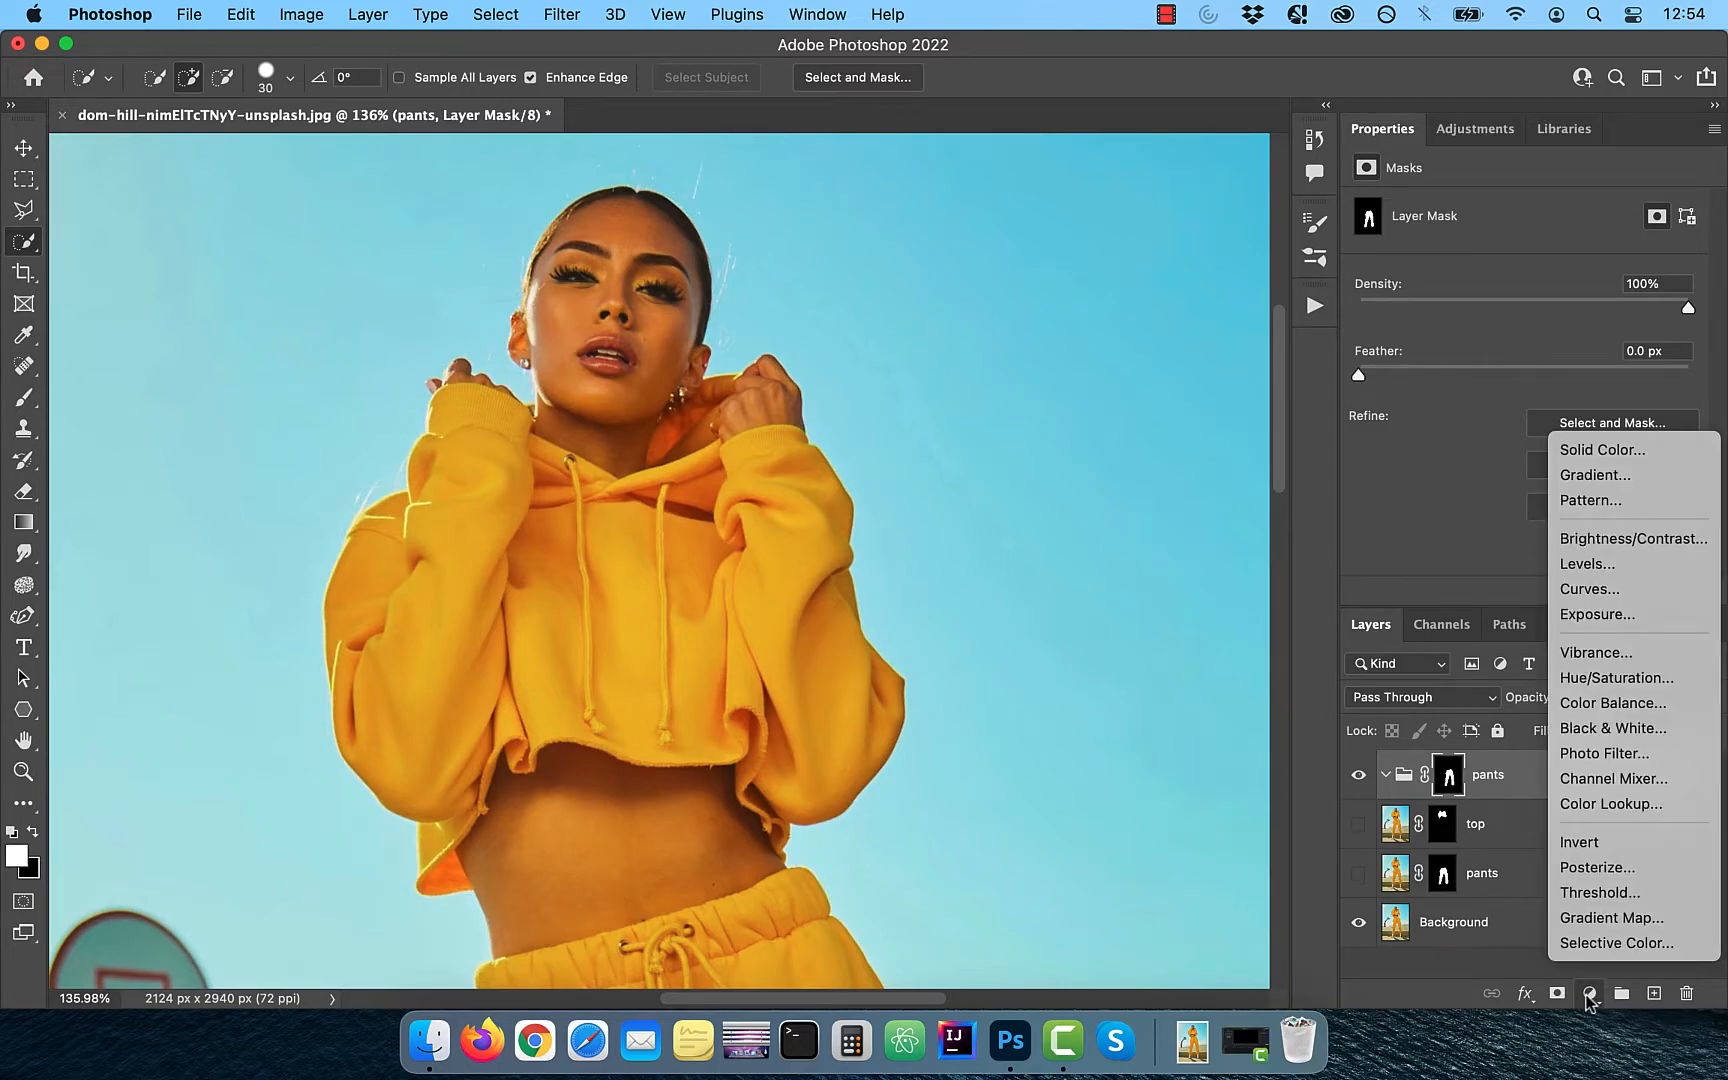
pyautogui.click(1615, 678)
pyautogui.scroll(-6, 798, 758)
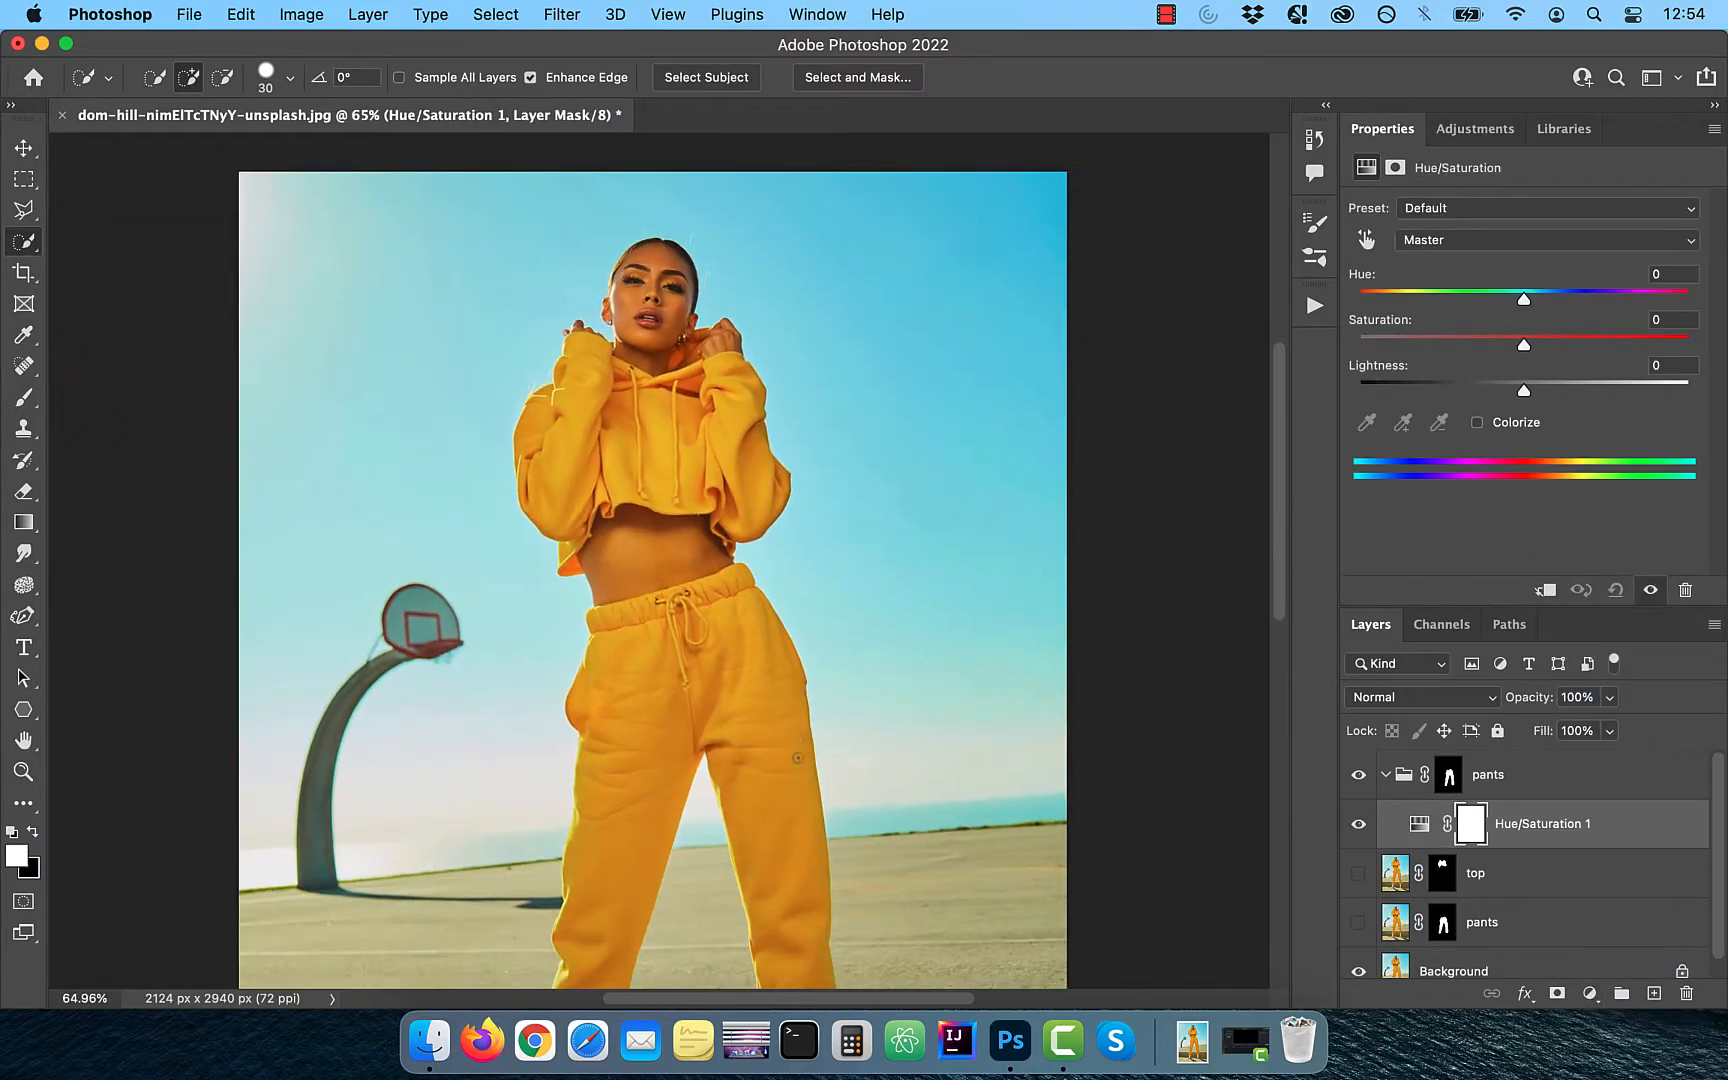
pyautogui.scroll(-3, 798, 758)
pyautogui.hscroll(2, 798, 758)
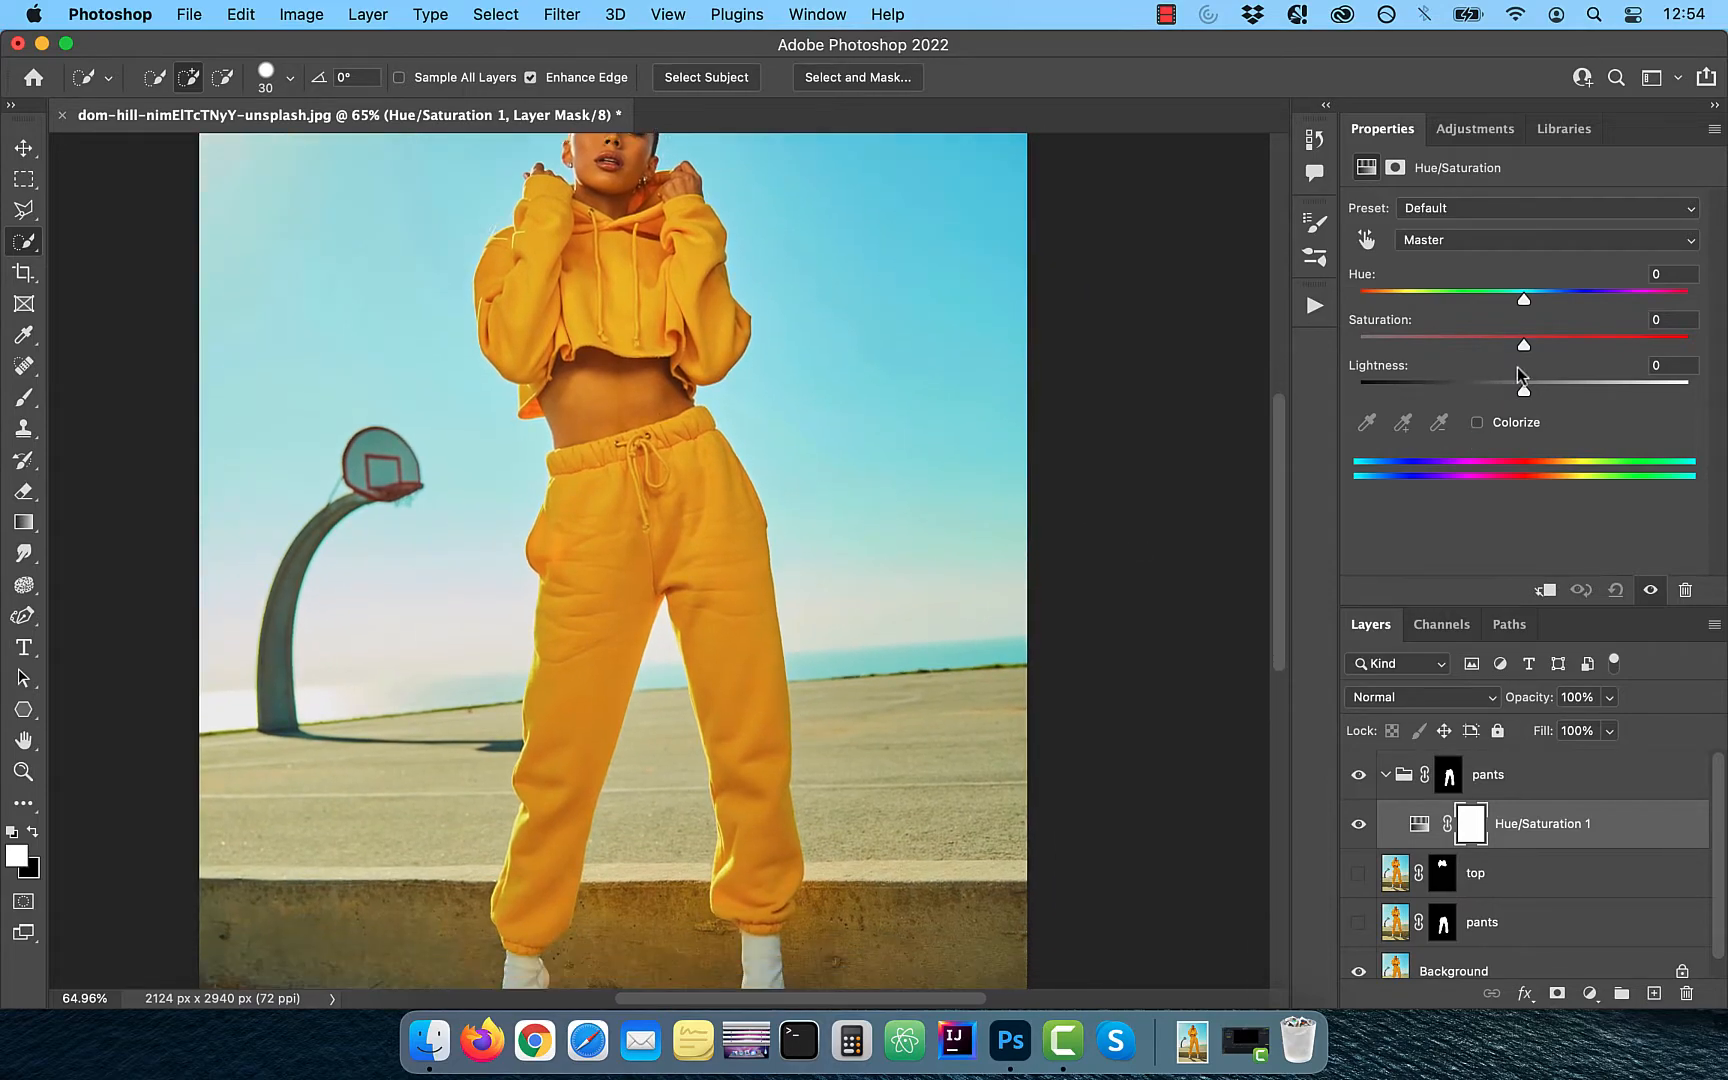
pyautogui.moveTo(1524, 345); pyautogui.dragTo(1258, 351)
pyautogui.scroll(-2, 1068, 482)
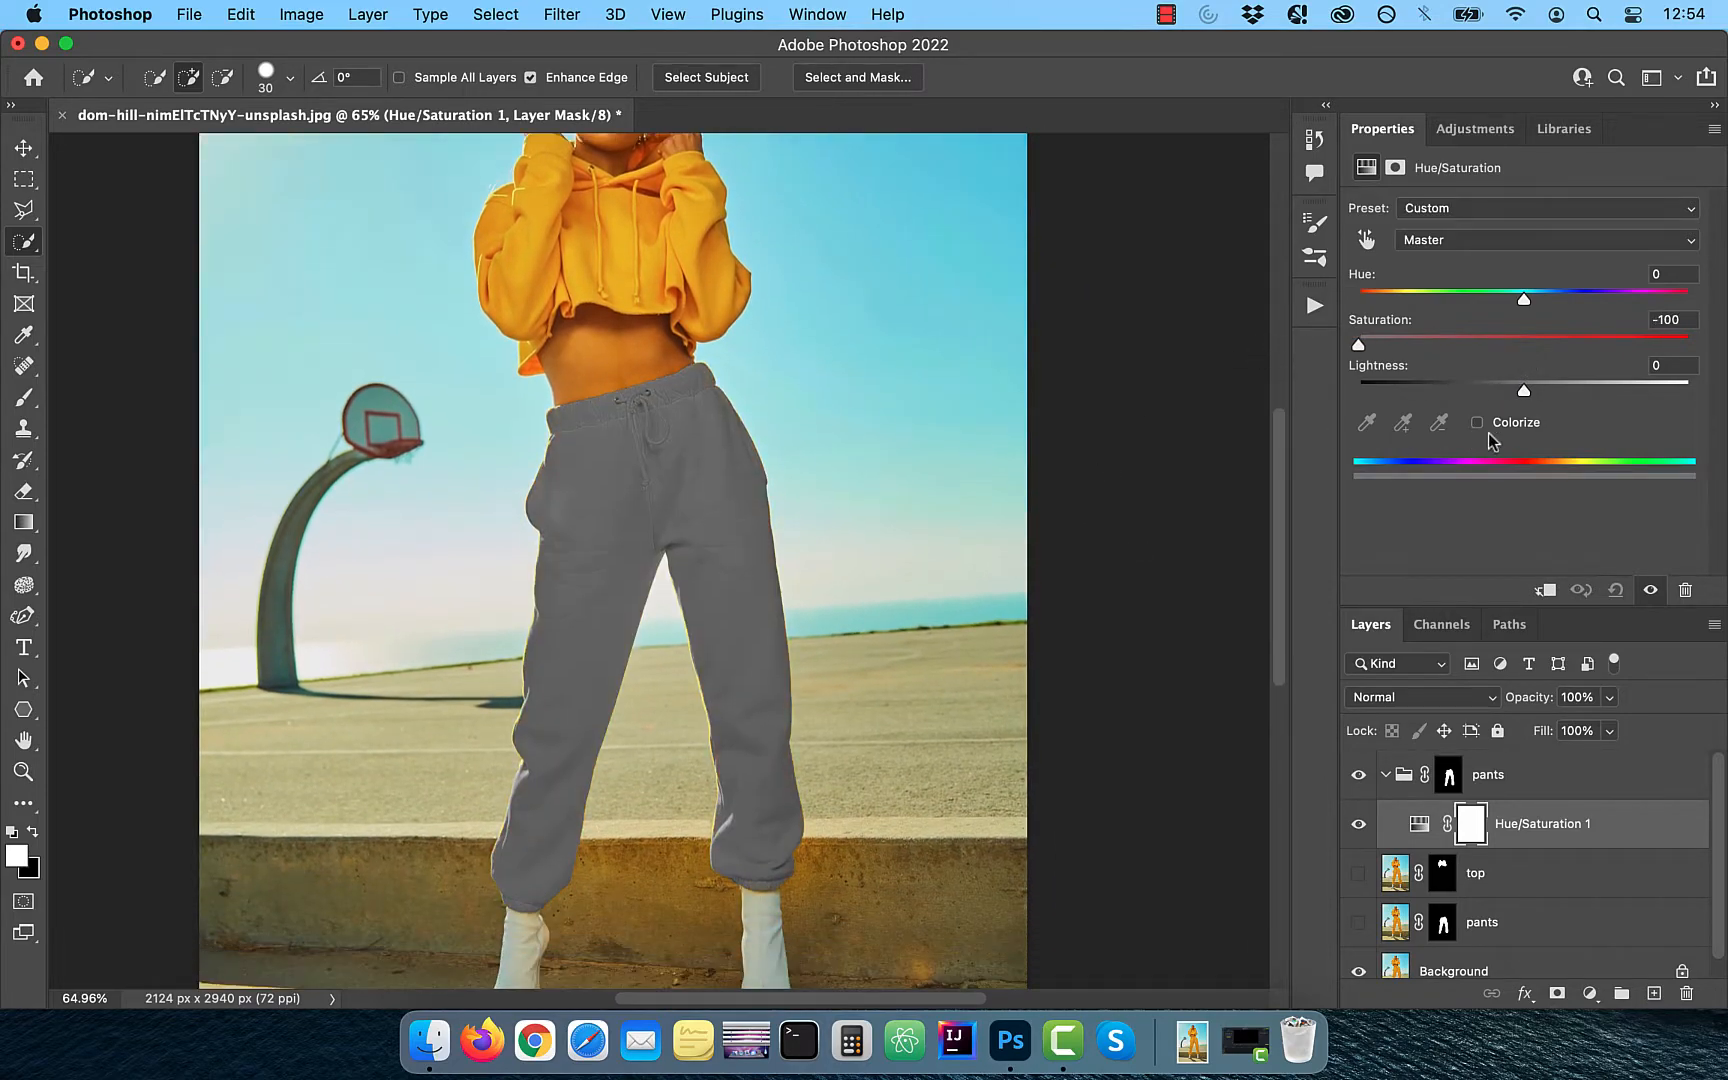
pyautogui.moveTo(1503, 397); pyautogui.dragTo(1528, 393)
# - Add a second Hue/Saturation adjustment to the pants group with Colorize on, hue 241, saturation 53 and lightness +14
pyautogui.click(1589, 994)
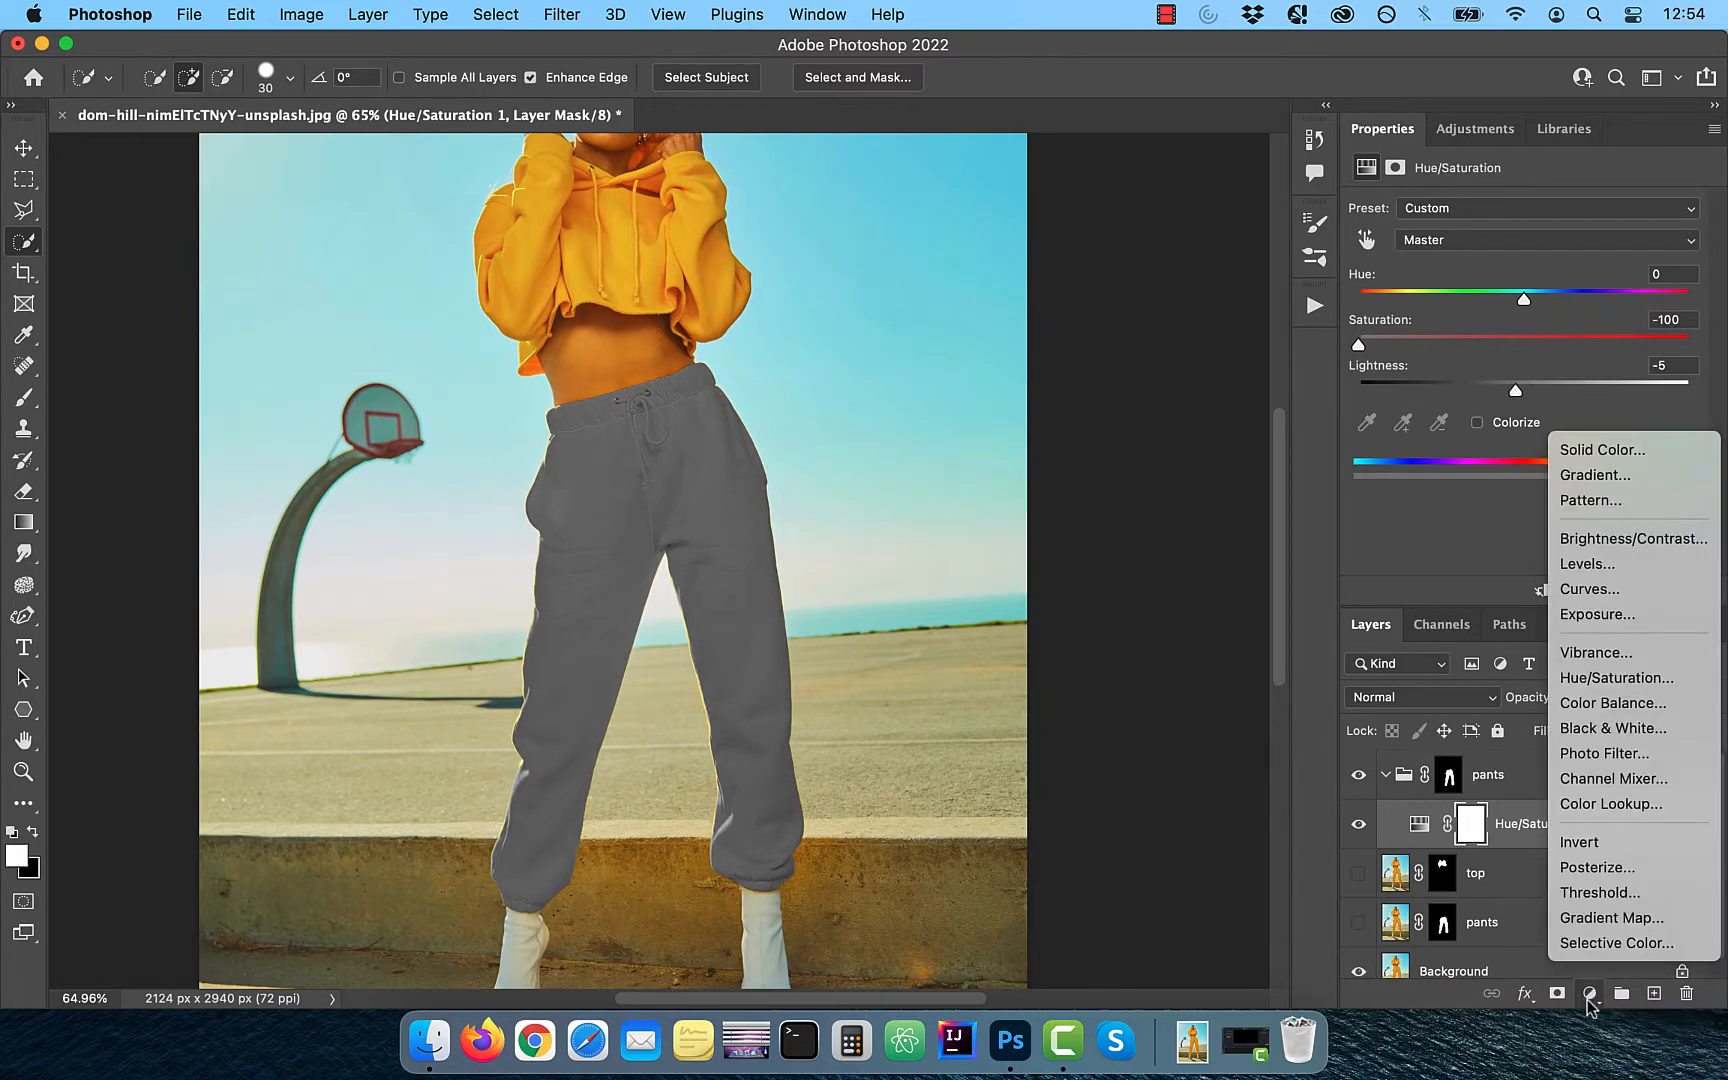
pyautogui.click(1600, 678)
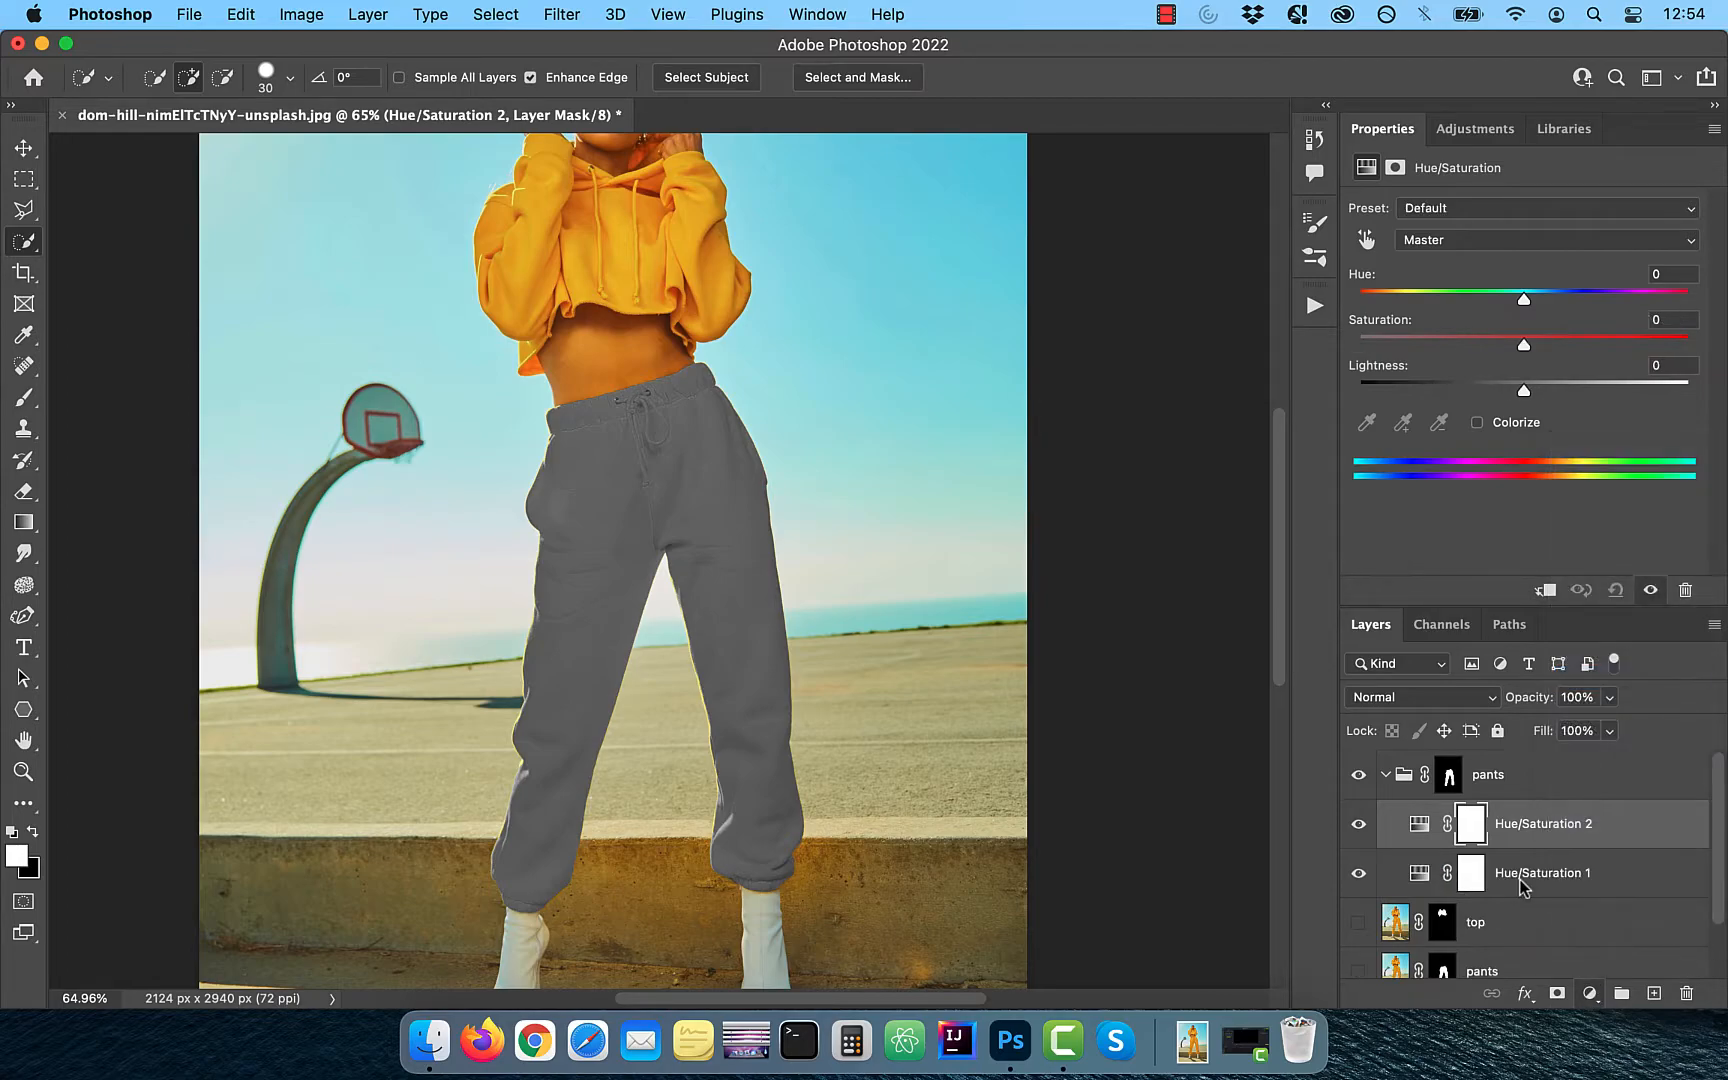
pyautogui.click(1477, 423)
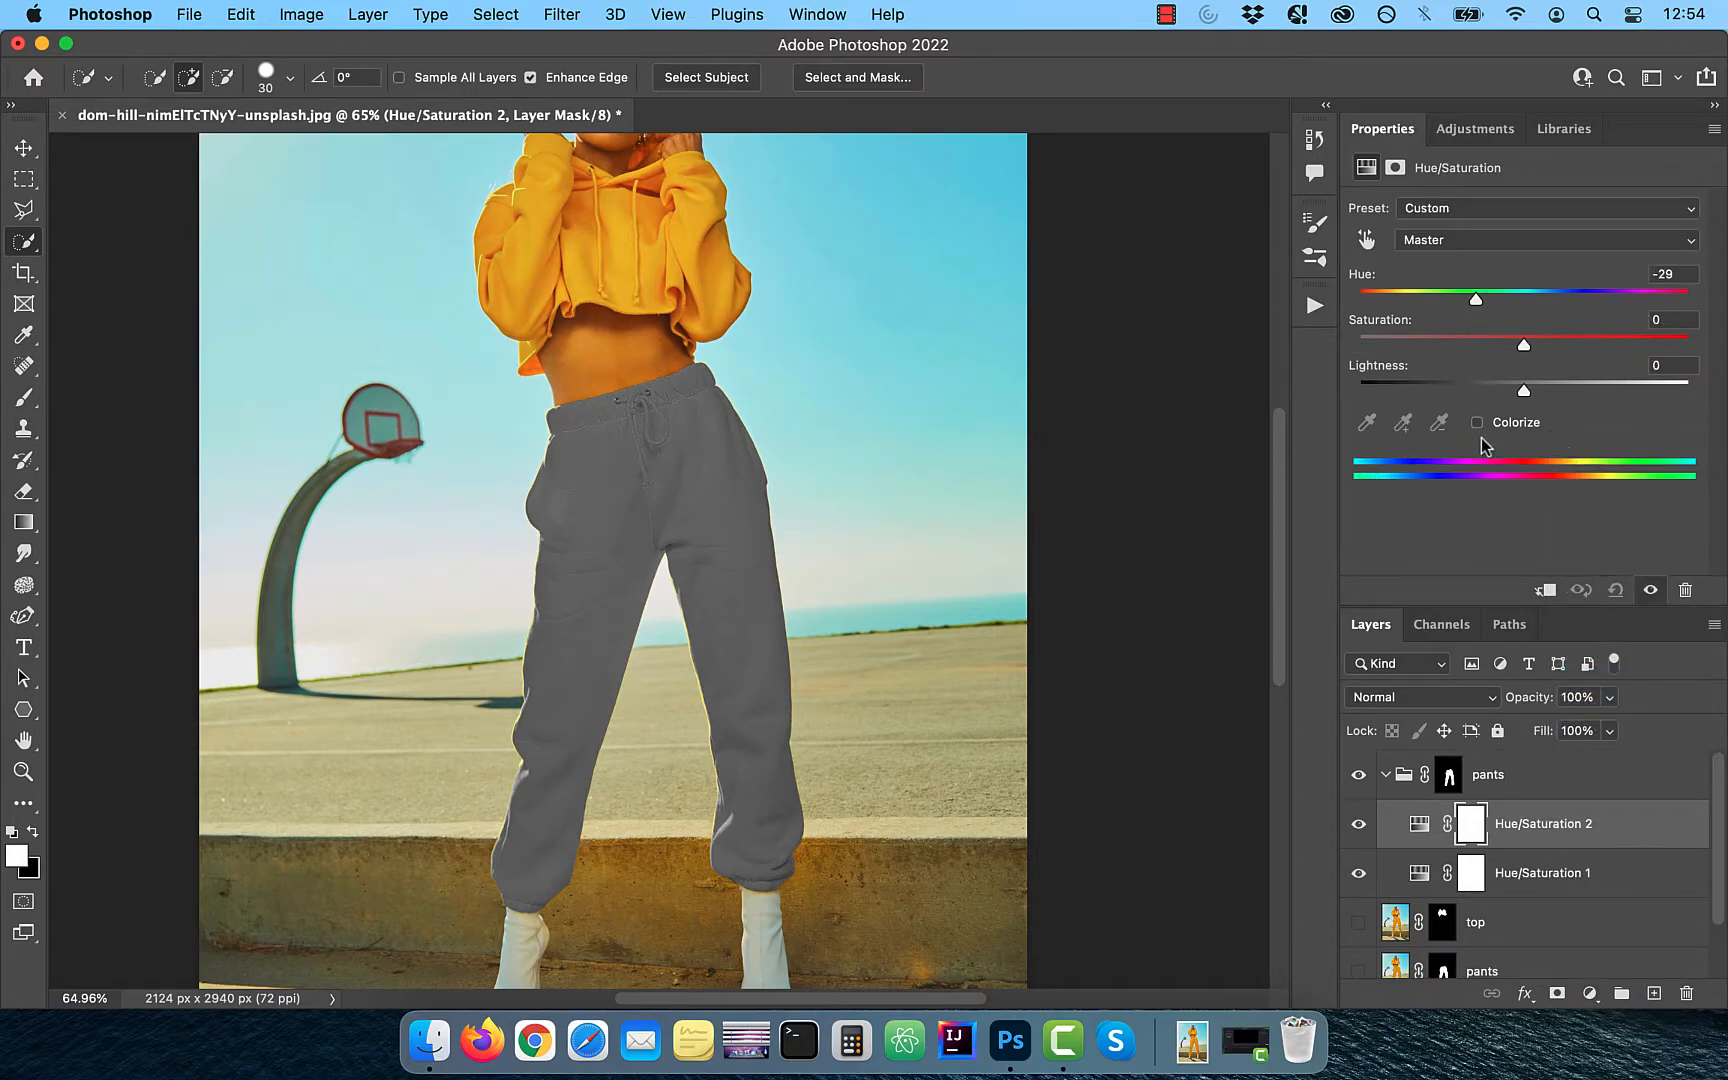
pyautogui.moveTo(1358, 298); pyautogui.dragTo(1575, 305)
pyautogui.moveTo(1438, 344); pyautogui.dragTo(1536, 344)
# - Add a Curves adjustment between the two Hue/Saturation layers, shape it into an S-curve, and compare the pants with and without it
pyautogui.click(1589, 993)
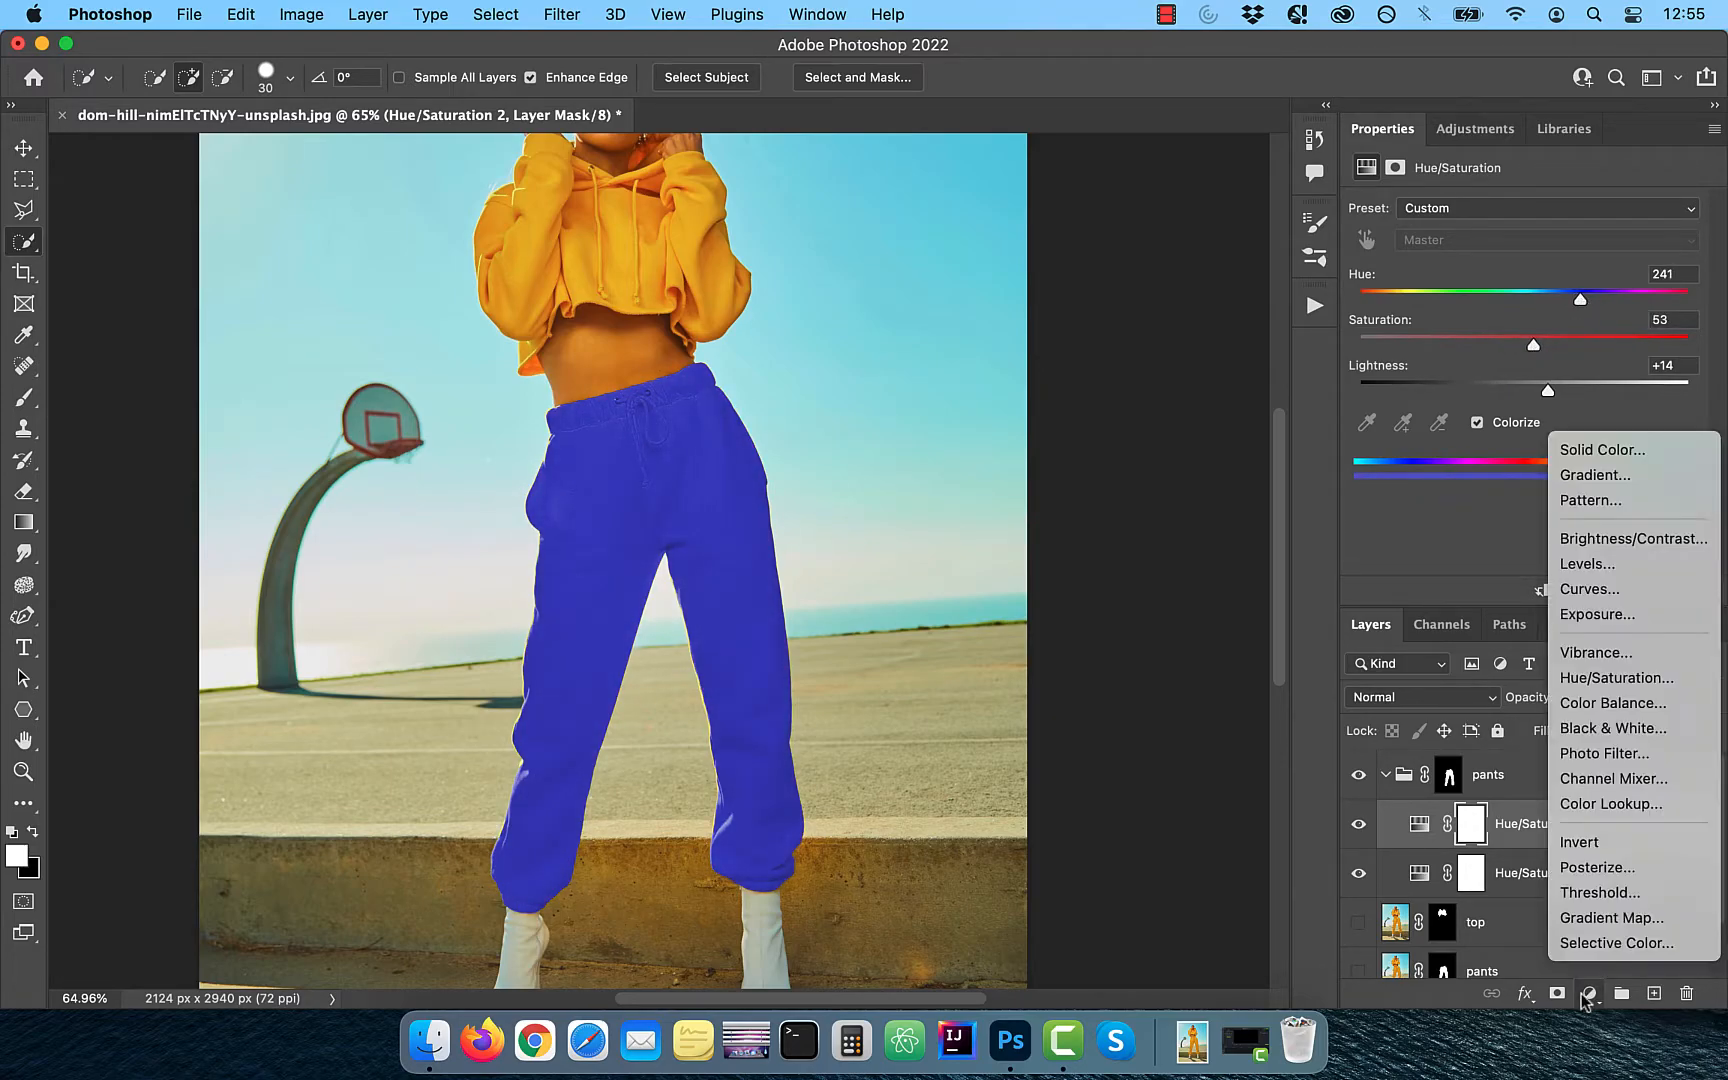
pyautogui.click(1641, 591)
pyautogui.moveTo(1527, 829); pyautogui.dragTo(1527, 893)
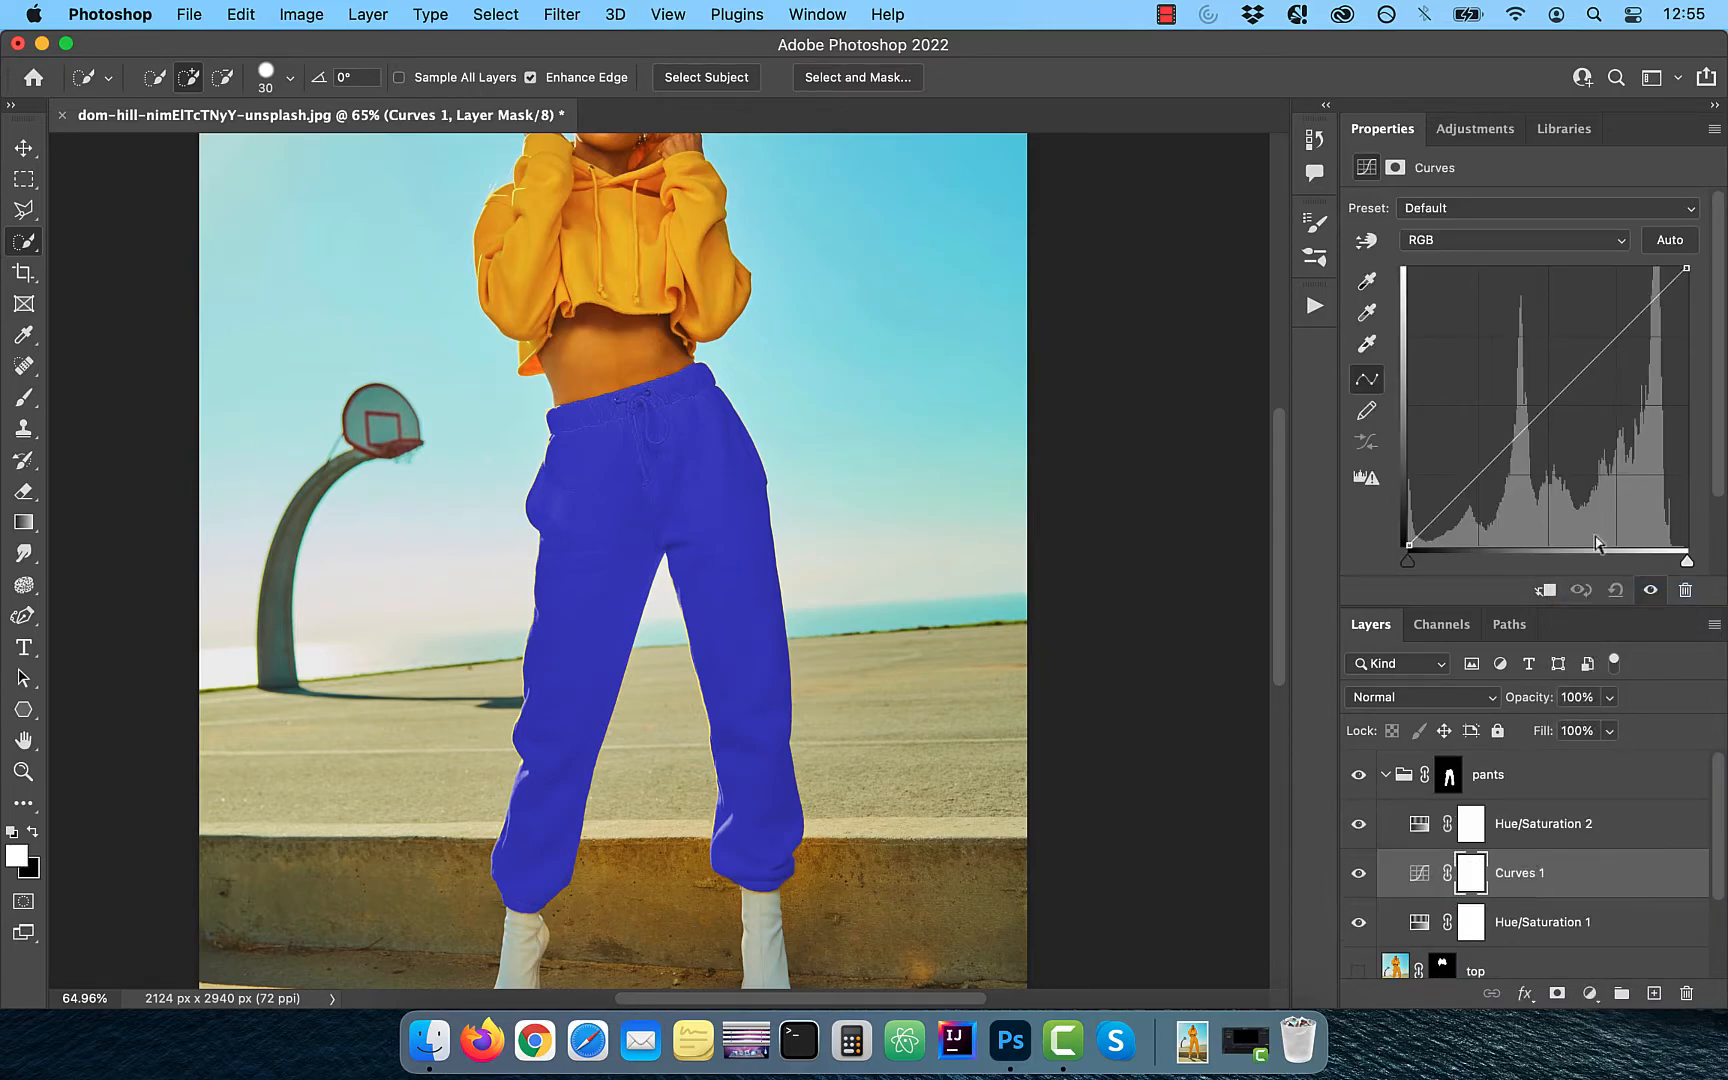
pyautogui.moveTo(1614, 343); pyautogui.dragTo(1605, 333)
pyautogui.moveTo(1480, 468); pyautogui.dragTo(1480, 481)
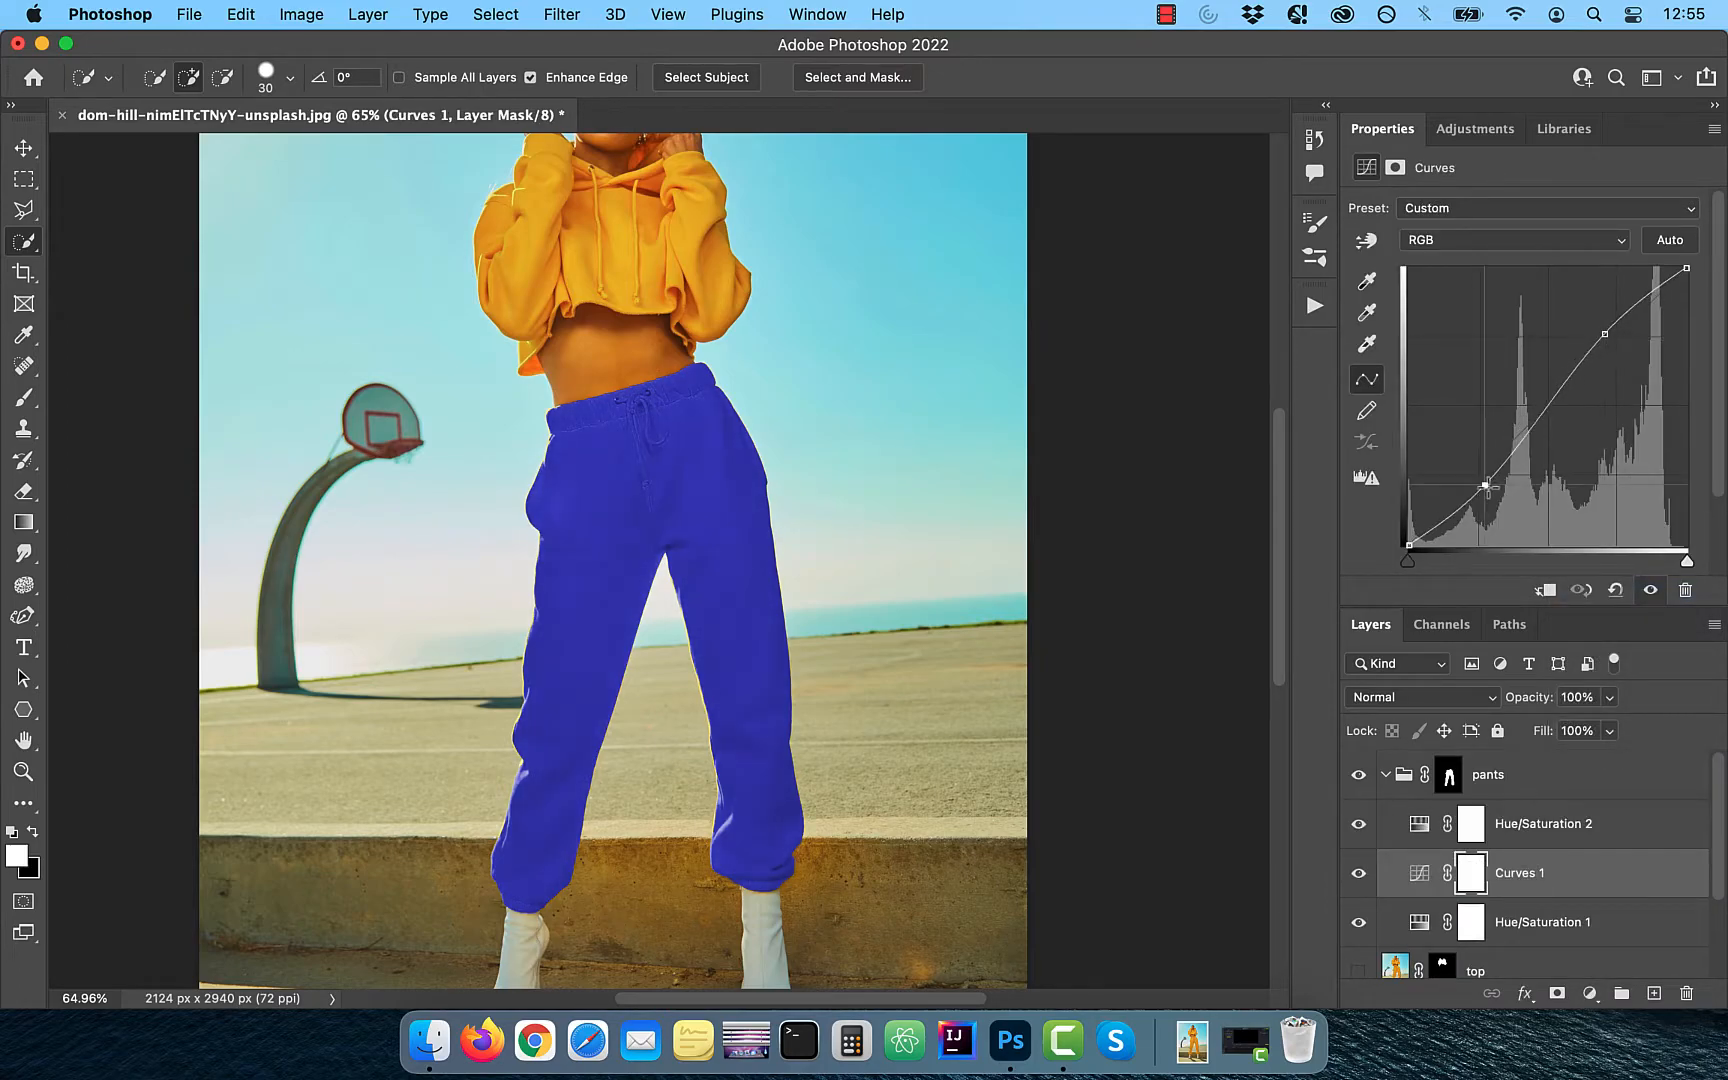
pyautogui.moveTo(1604, 334); pyautogui.dragTo(1594, 324)
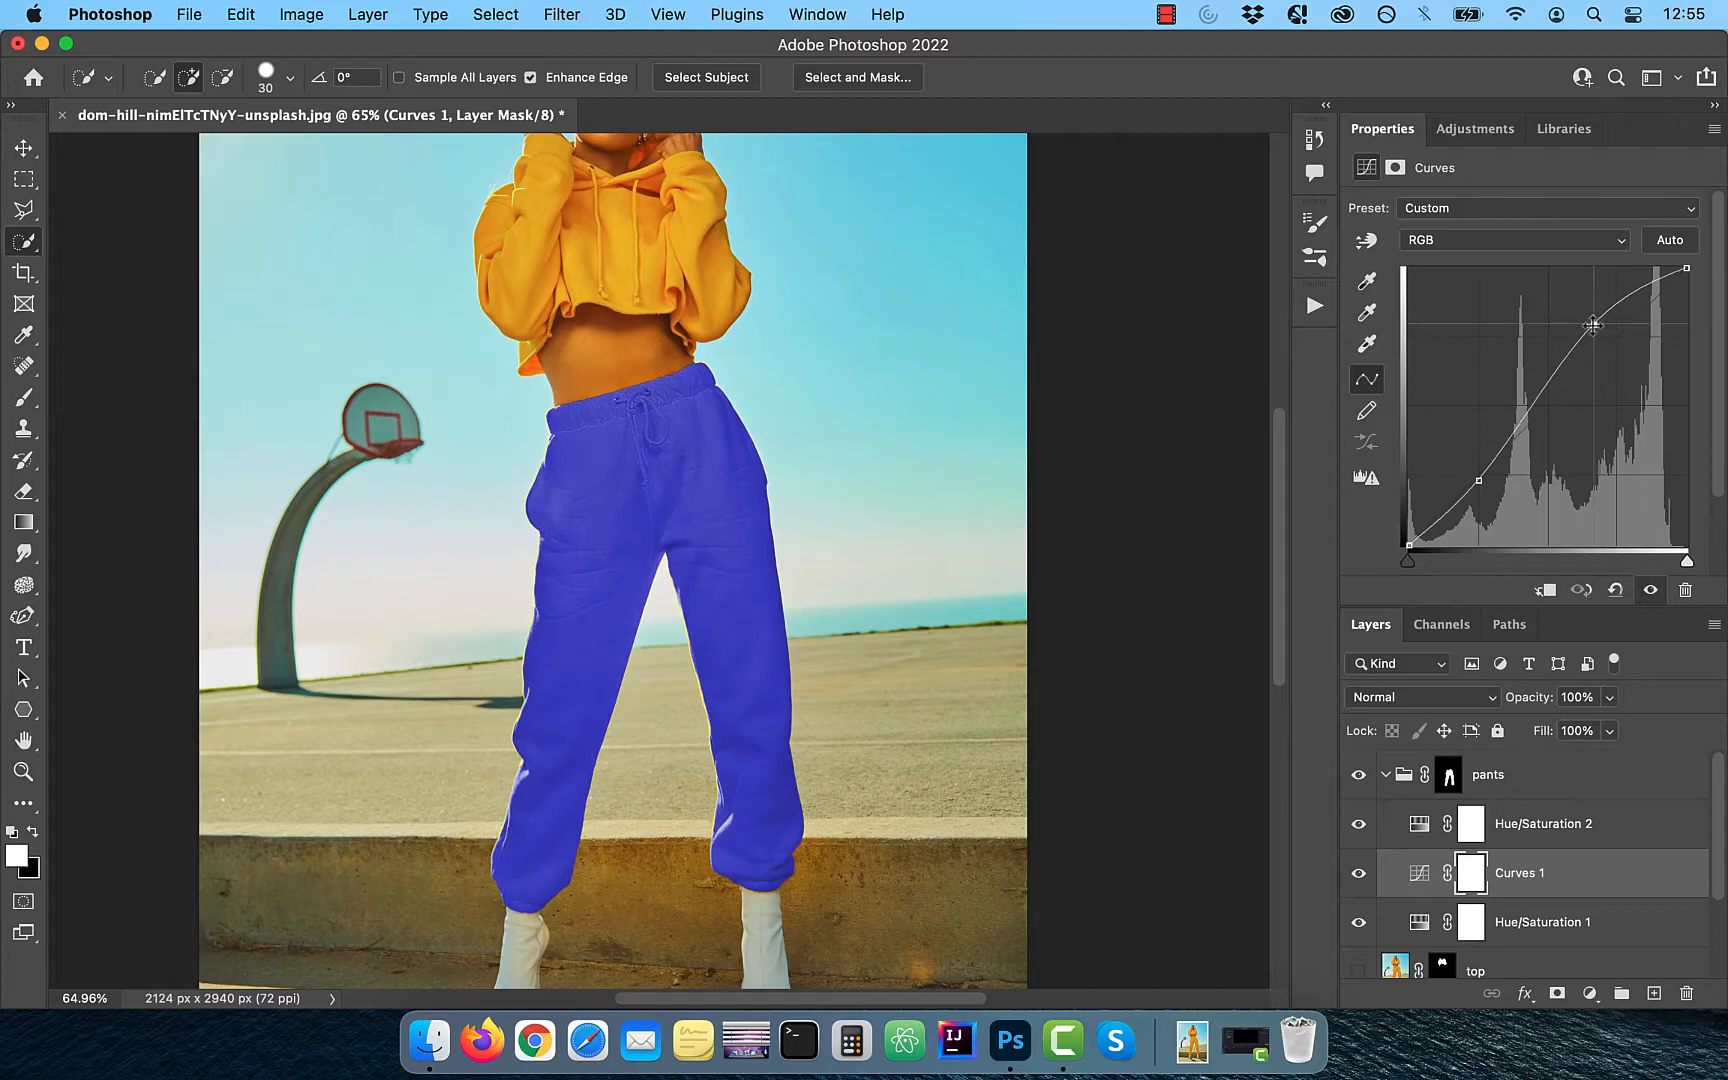
pyautogui.moveTo(1477, 484); pyautogui.dragTo(1487, 478)
pyautogui.click(1358, 874)
pyautogui.click(1358, 874)
# - Set the lightness of Hue/Saturation 1 to +4, and give Hue/Saturation 2 a saturation of 64 and lightness of +6
pyautogui.click(1471, 922)
pyautogui.click(1419, 922)
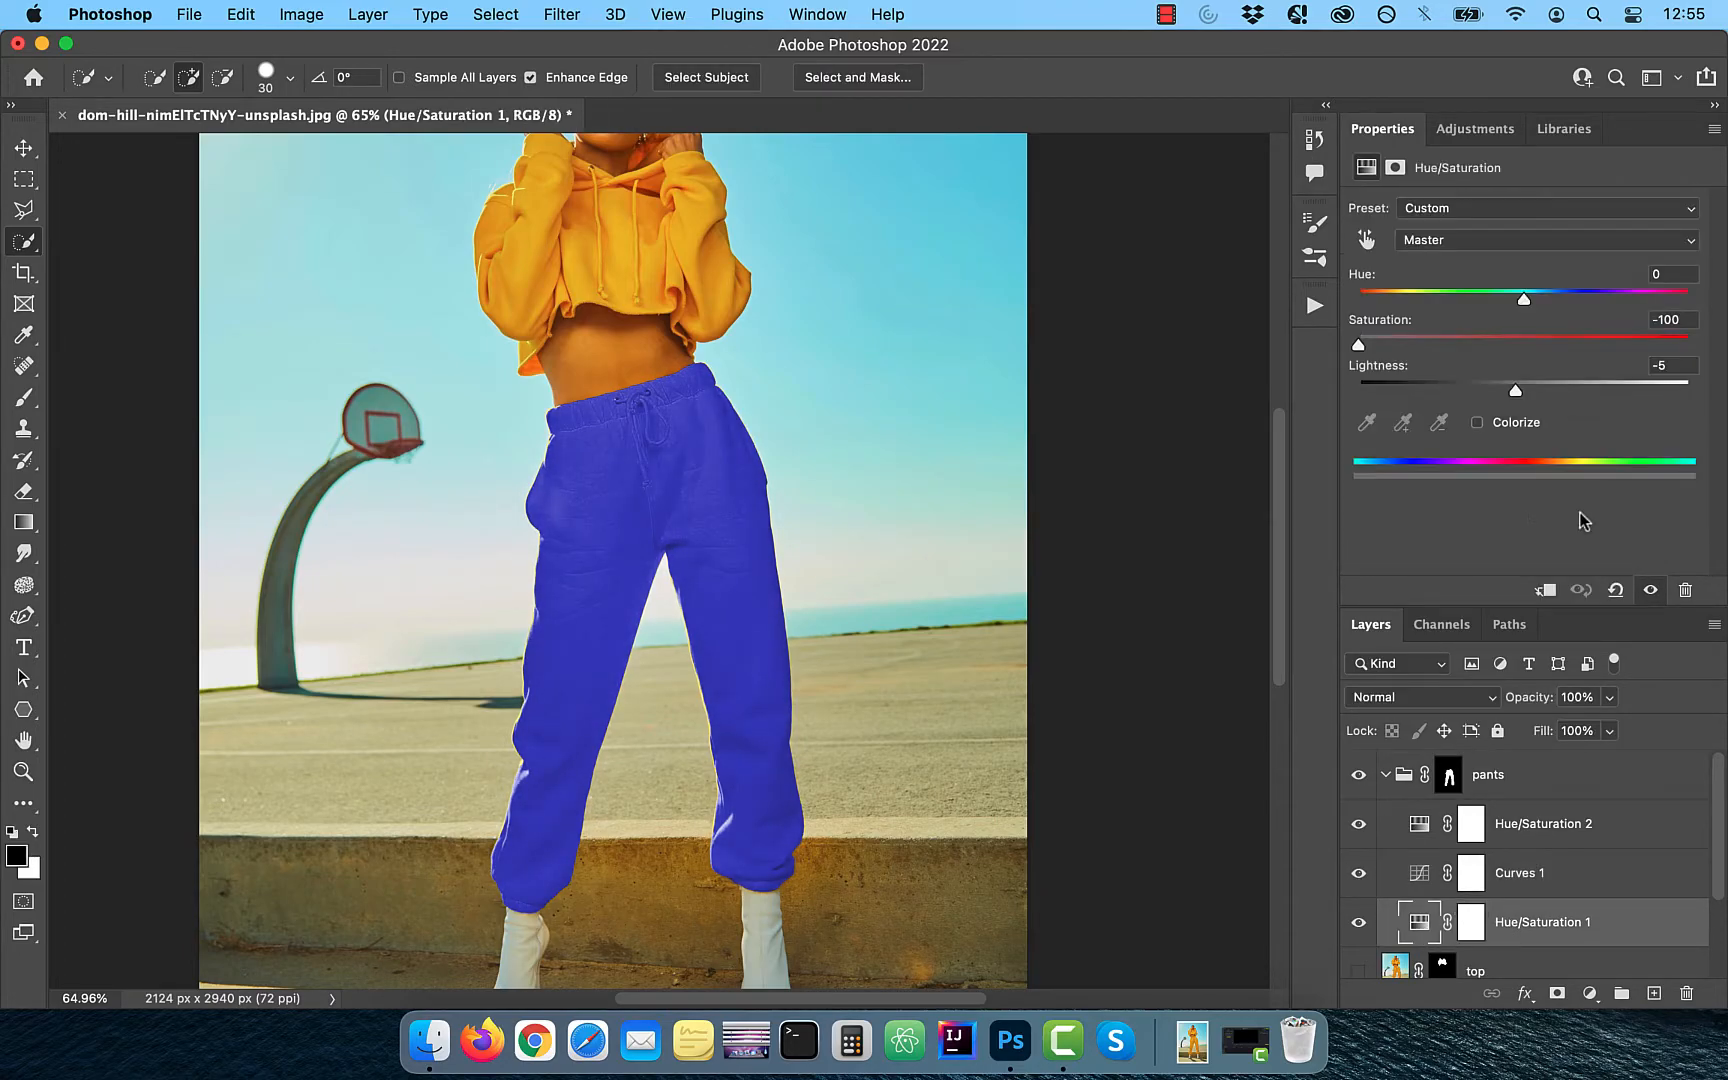
pyautogui.moveTo(1511, 390); pyautogui.dragTo(1535, 393)
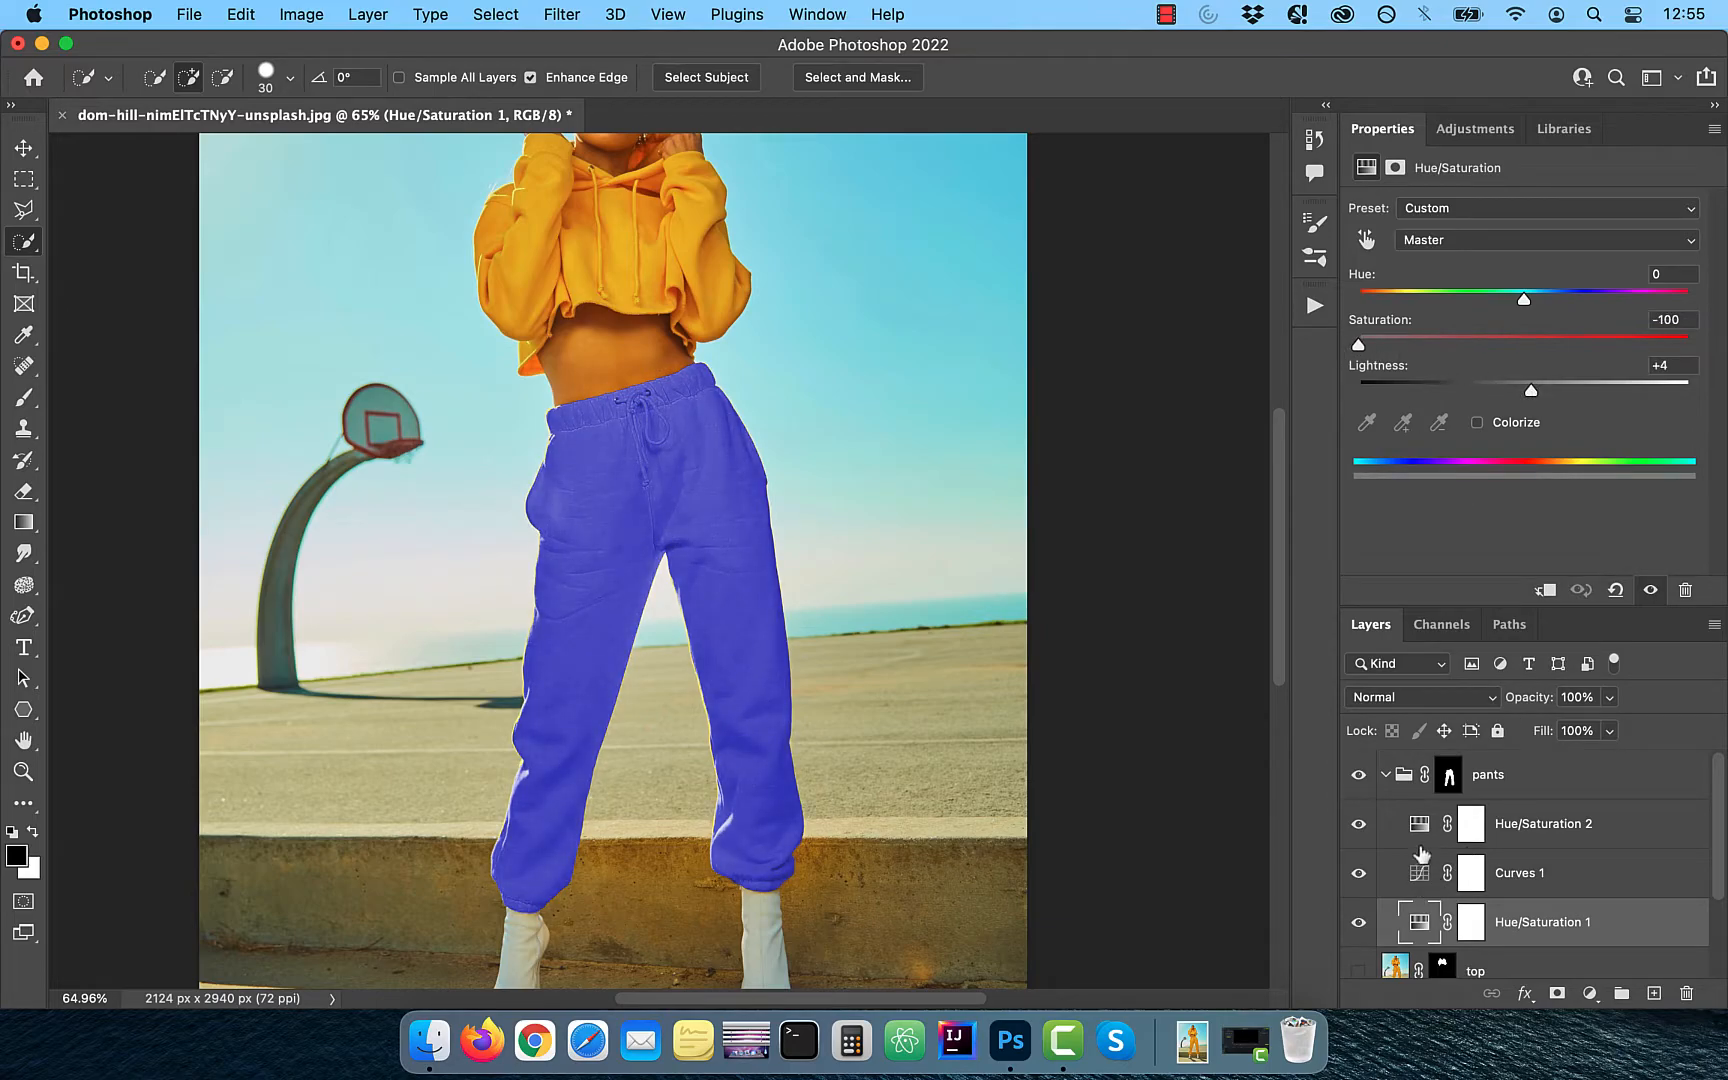
pyautogui.click(1426, 836)
pyautogui.moveTo(1547, 392); pyautogui.dragTo(1597, 345)
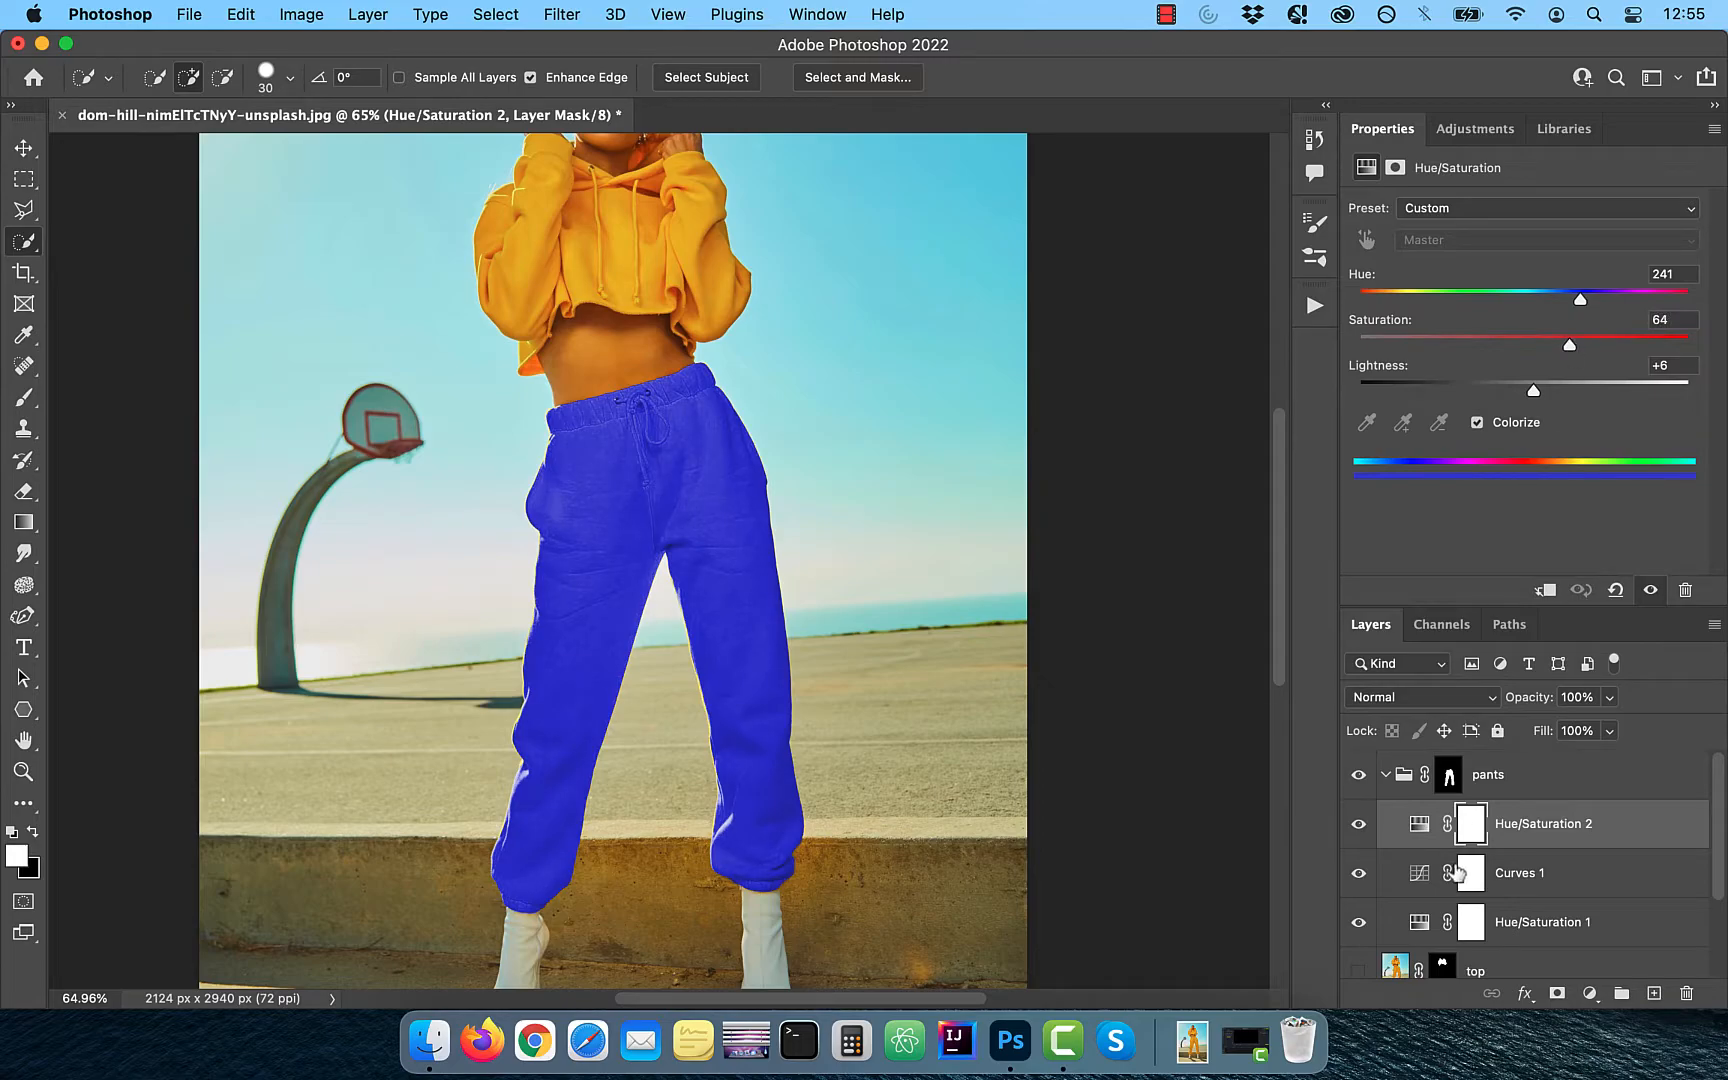
# - Add a Color Balance adjustment at the top of the pants group and shift its midtones on the magenta–green and yellow–blue ranges
pyautogui.click(1589, 993)
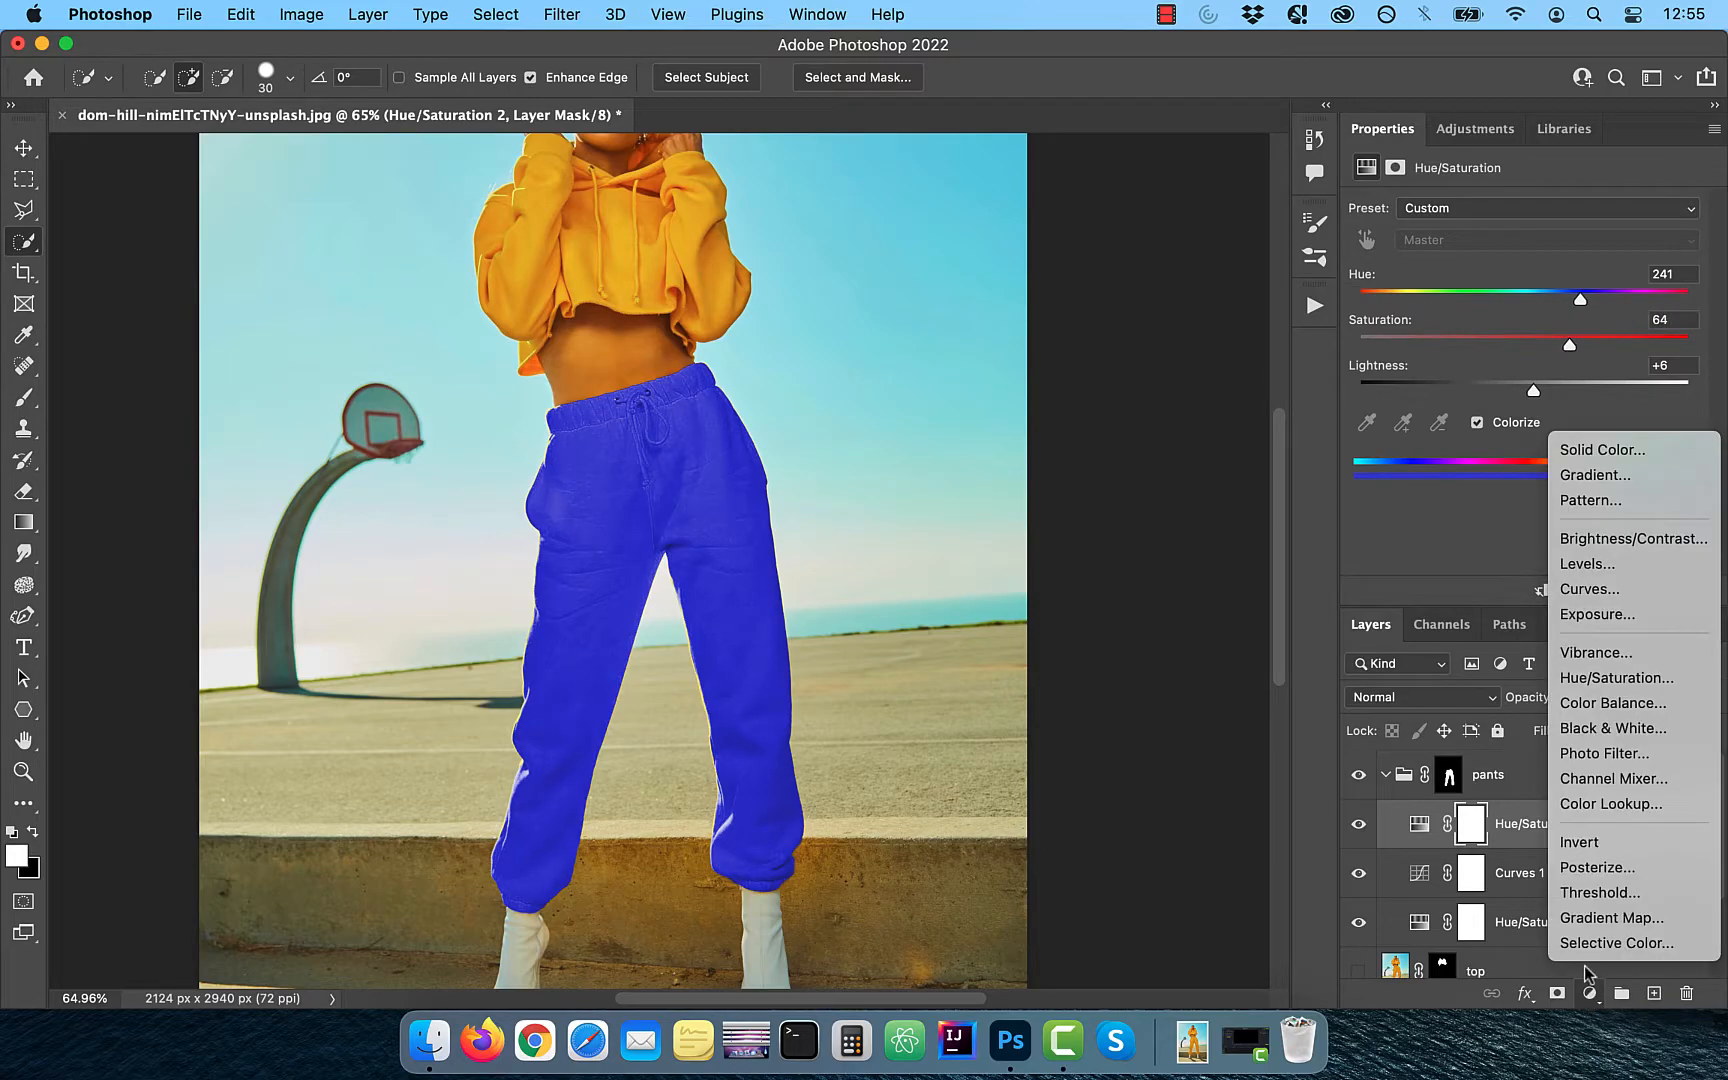
pyautogui.click(1634, 708)
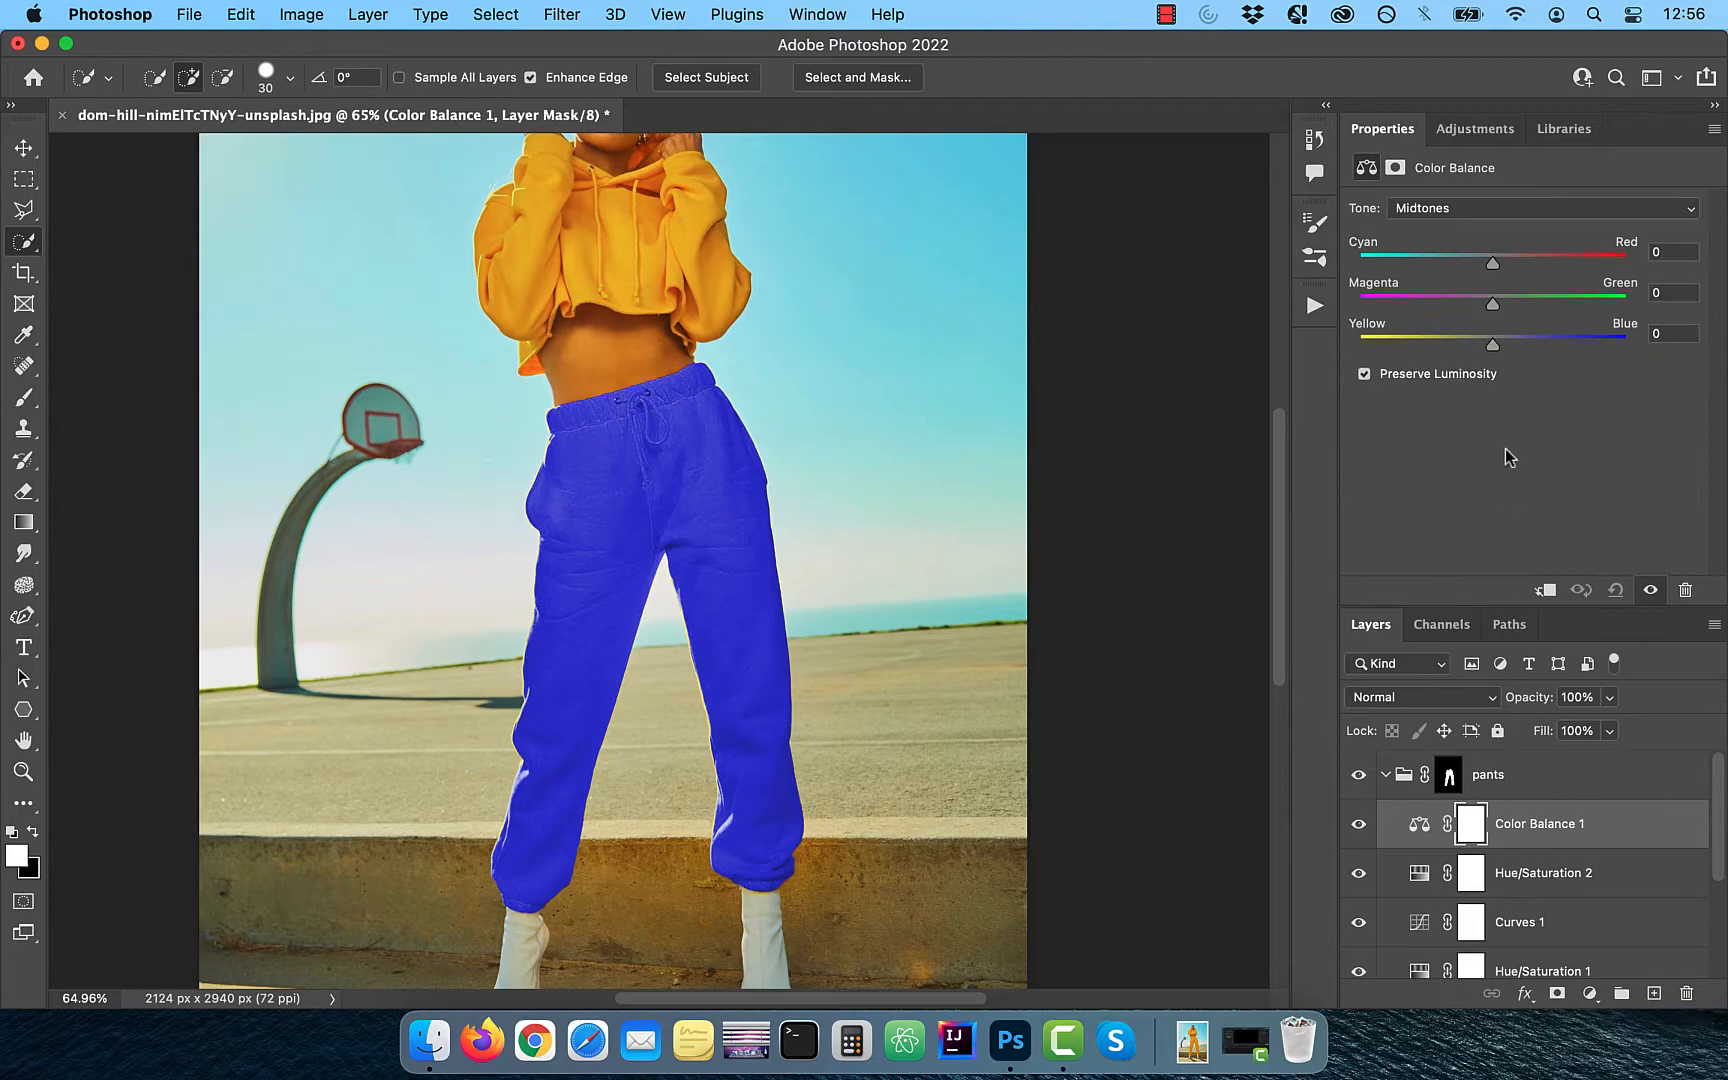
pyautogui.moveTo(1492, 304); pyautogui.dragTo(1479, 345)
# - Adjust the color balance of the pants' shadows and highlights, and collapse the pants group
pyautogui.click(1462, 207)
pyautogui.click(1460, 188)
pyautogui.moveTo(1492, 263); pyautogui.dragTo(1487, 347)
pyautogui.click(1474, 208)
pyautogui.click(1482, 247)
pyautogui.click(1384, 776)
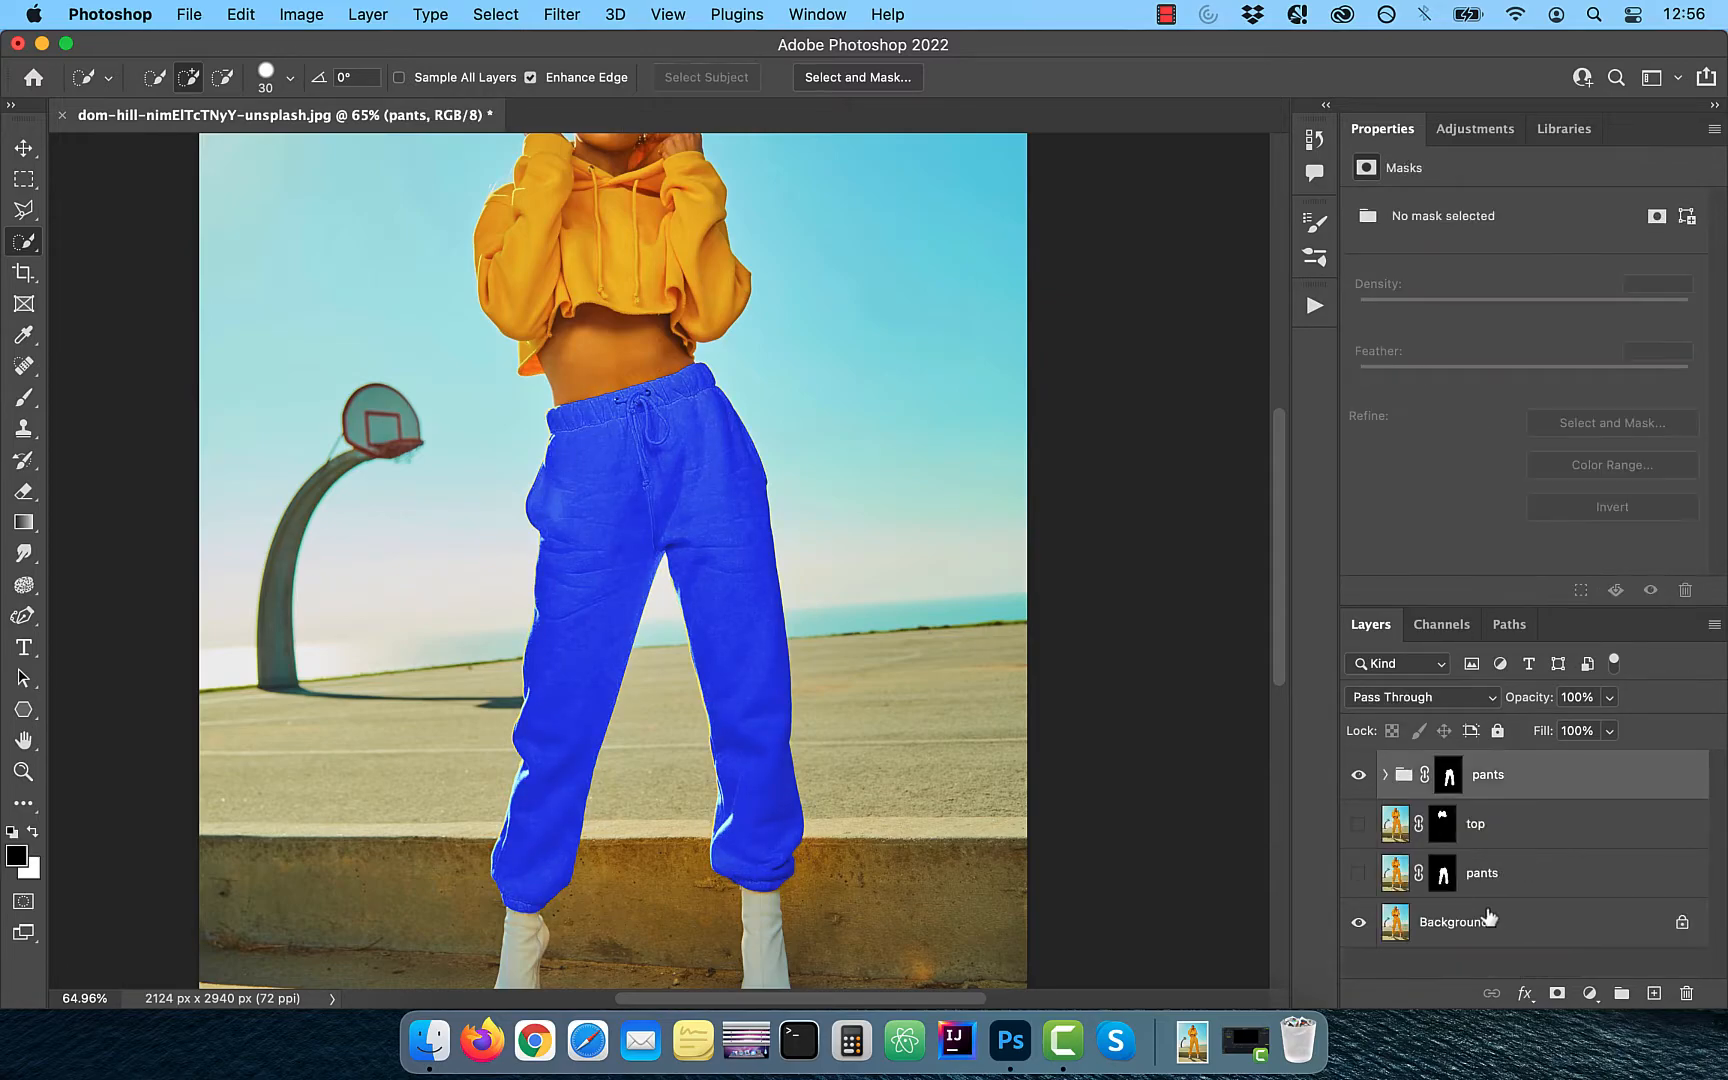
# - Create a layer group named top above the pants group and copy the top layer's mask onto it
pyautogui.click(1621, 993)
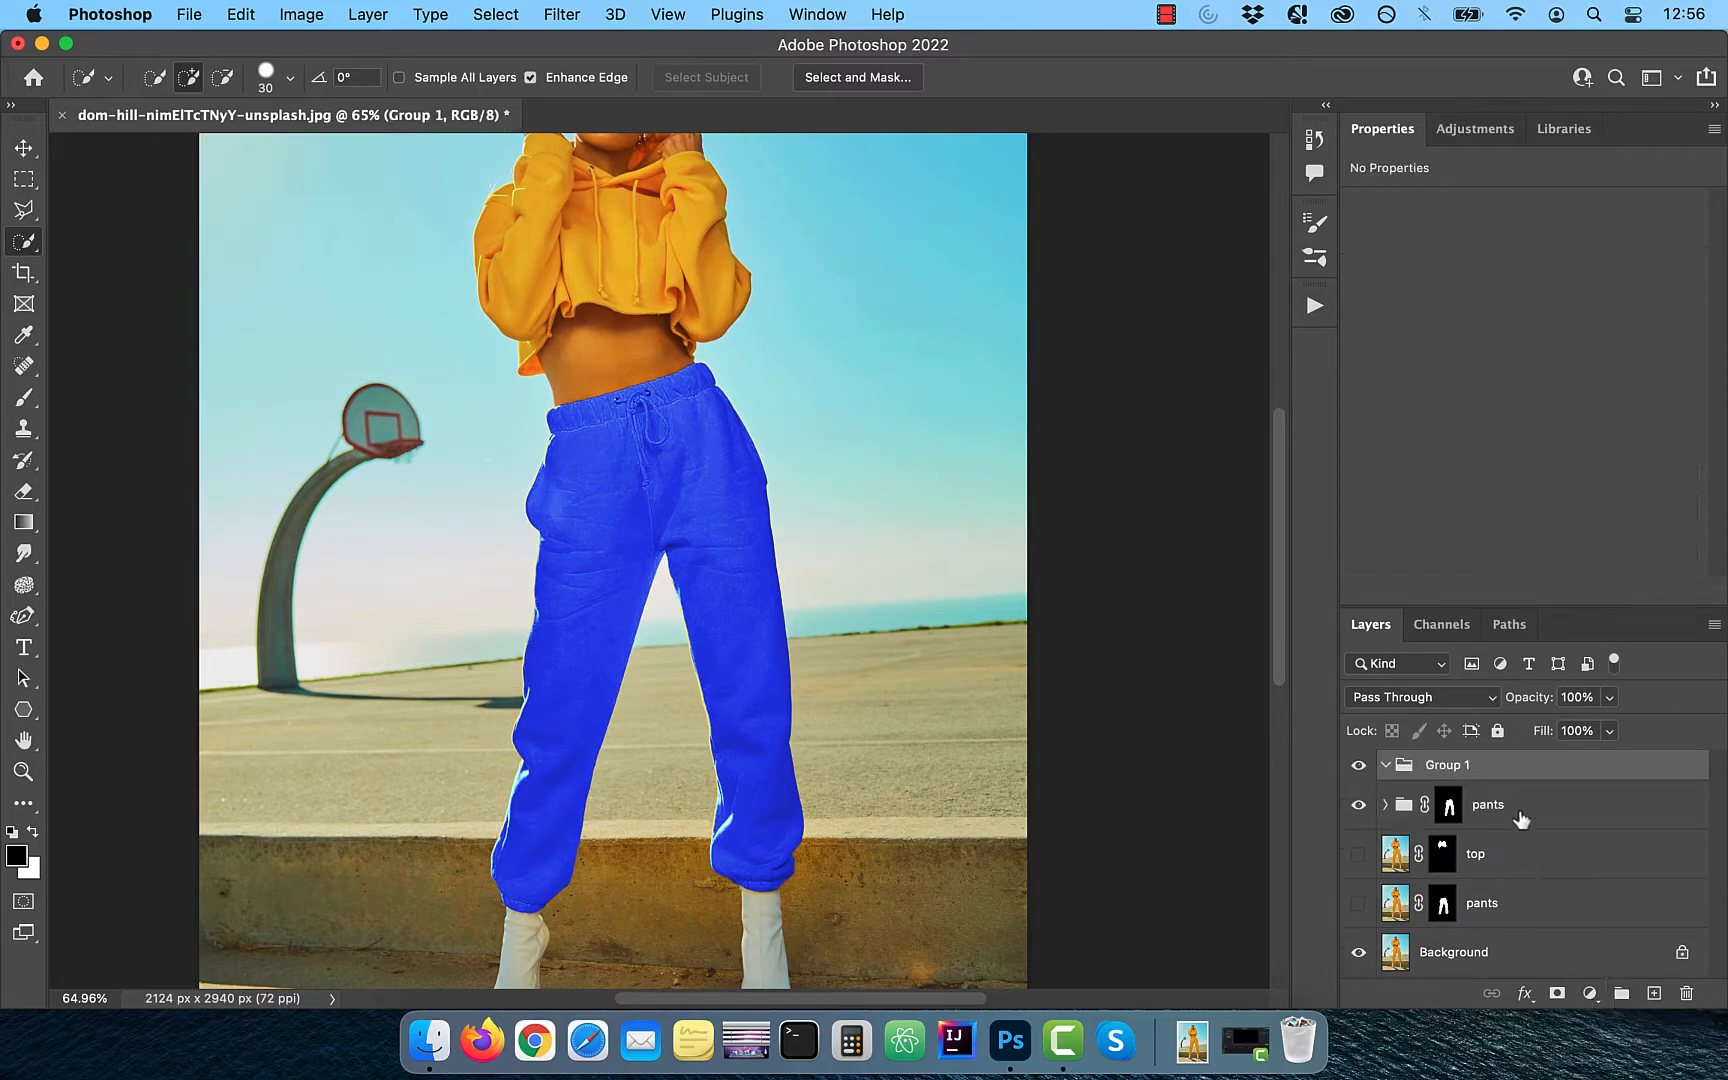
pyautogui.write('top')
pyautogui.press('Return')
pyautogui.click(1437, 859)
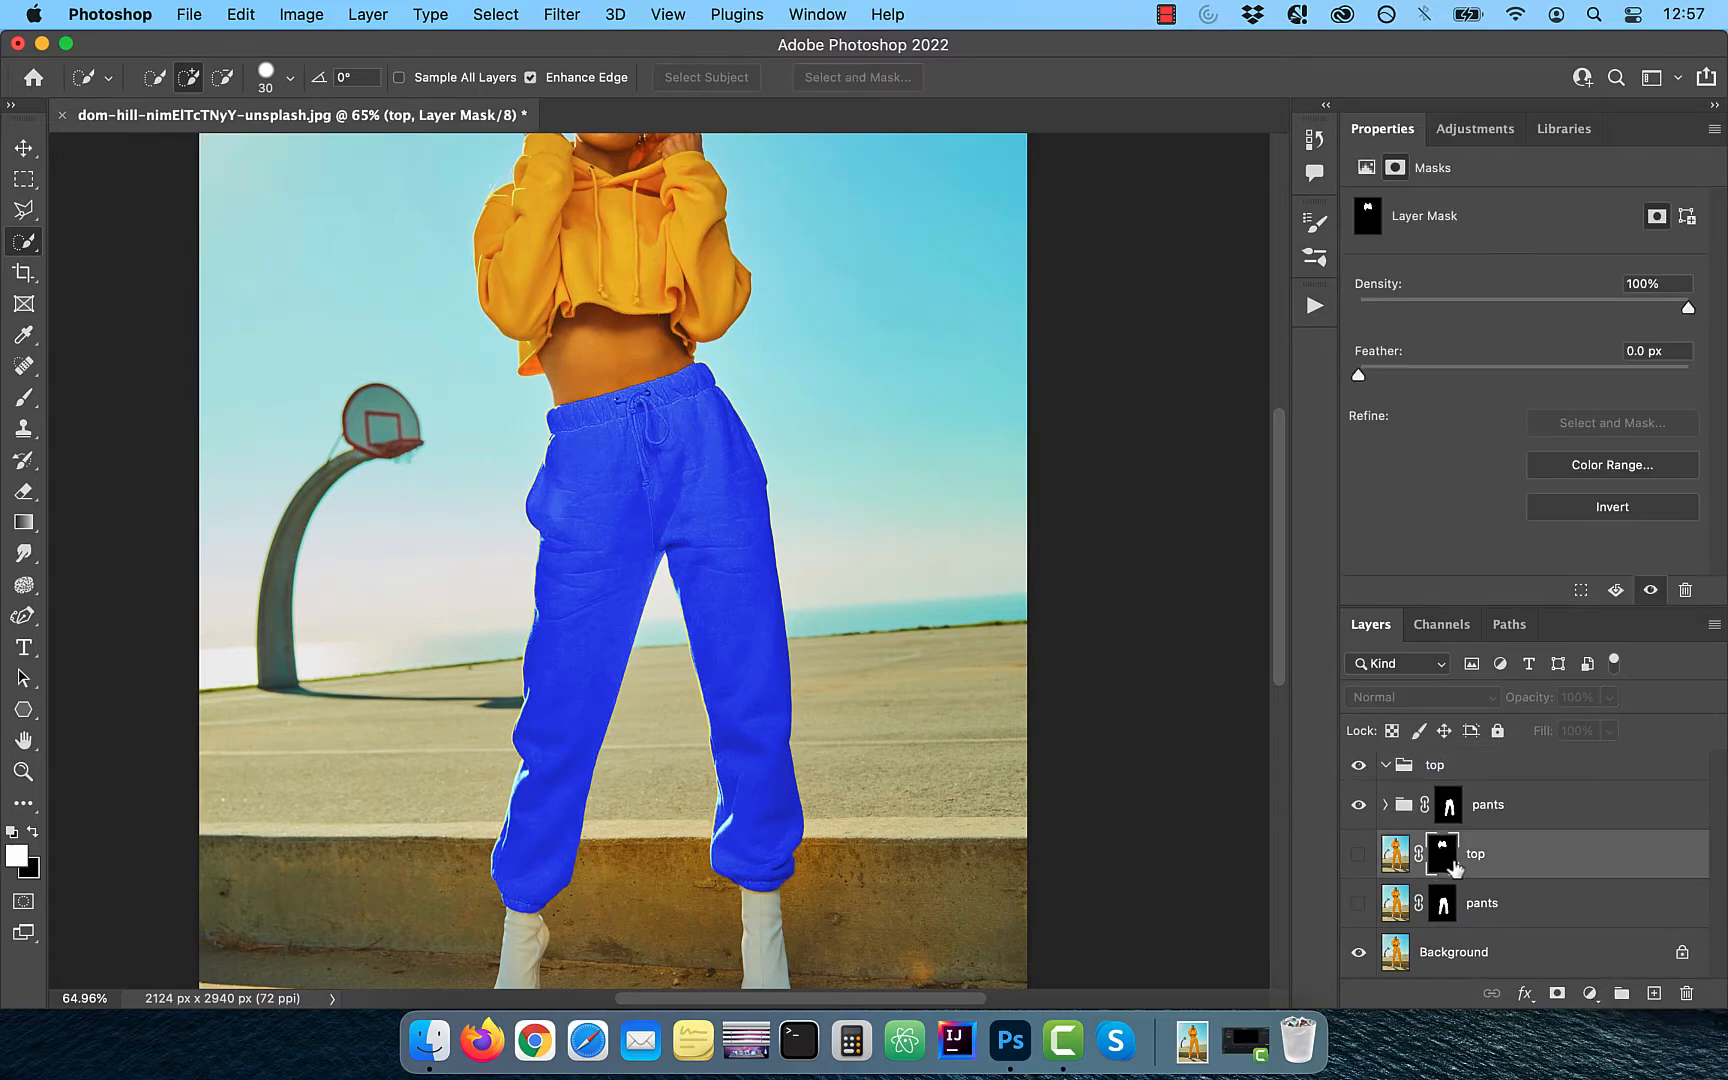
pyautogui.moveTo(1443, 866); pyautogui.dragTo(1437, 778)
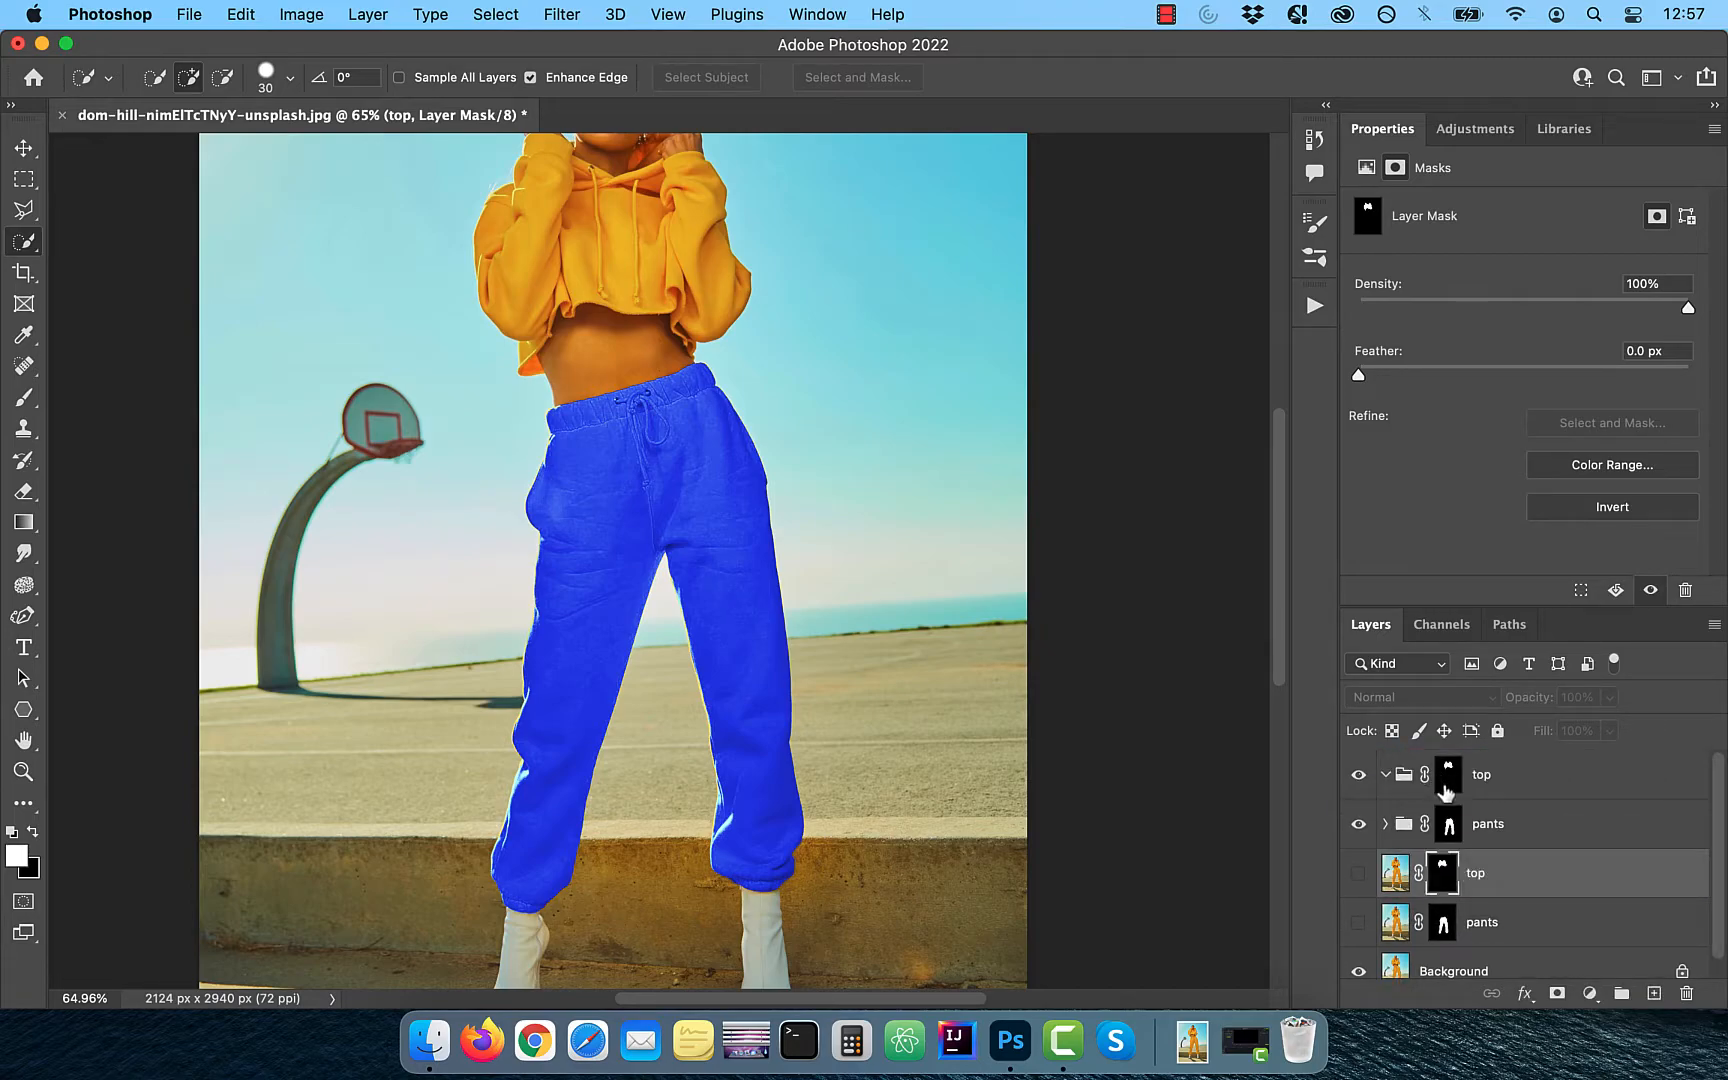
# - Add a Hue/Saturation adjustment inside the top group and set its saturation to -100
pyautogui.click(1404, 781)
pyautogui.click(1589, 993)
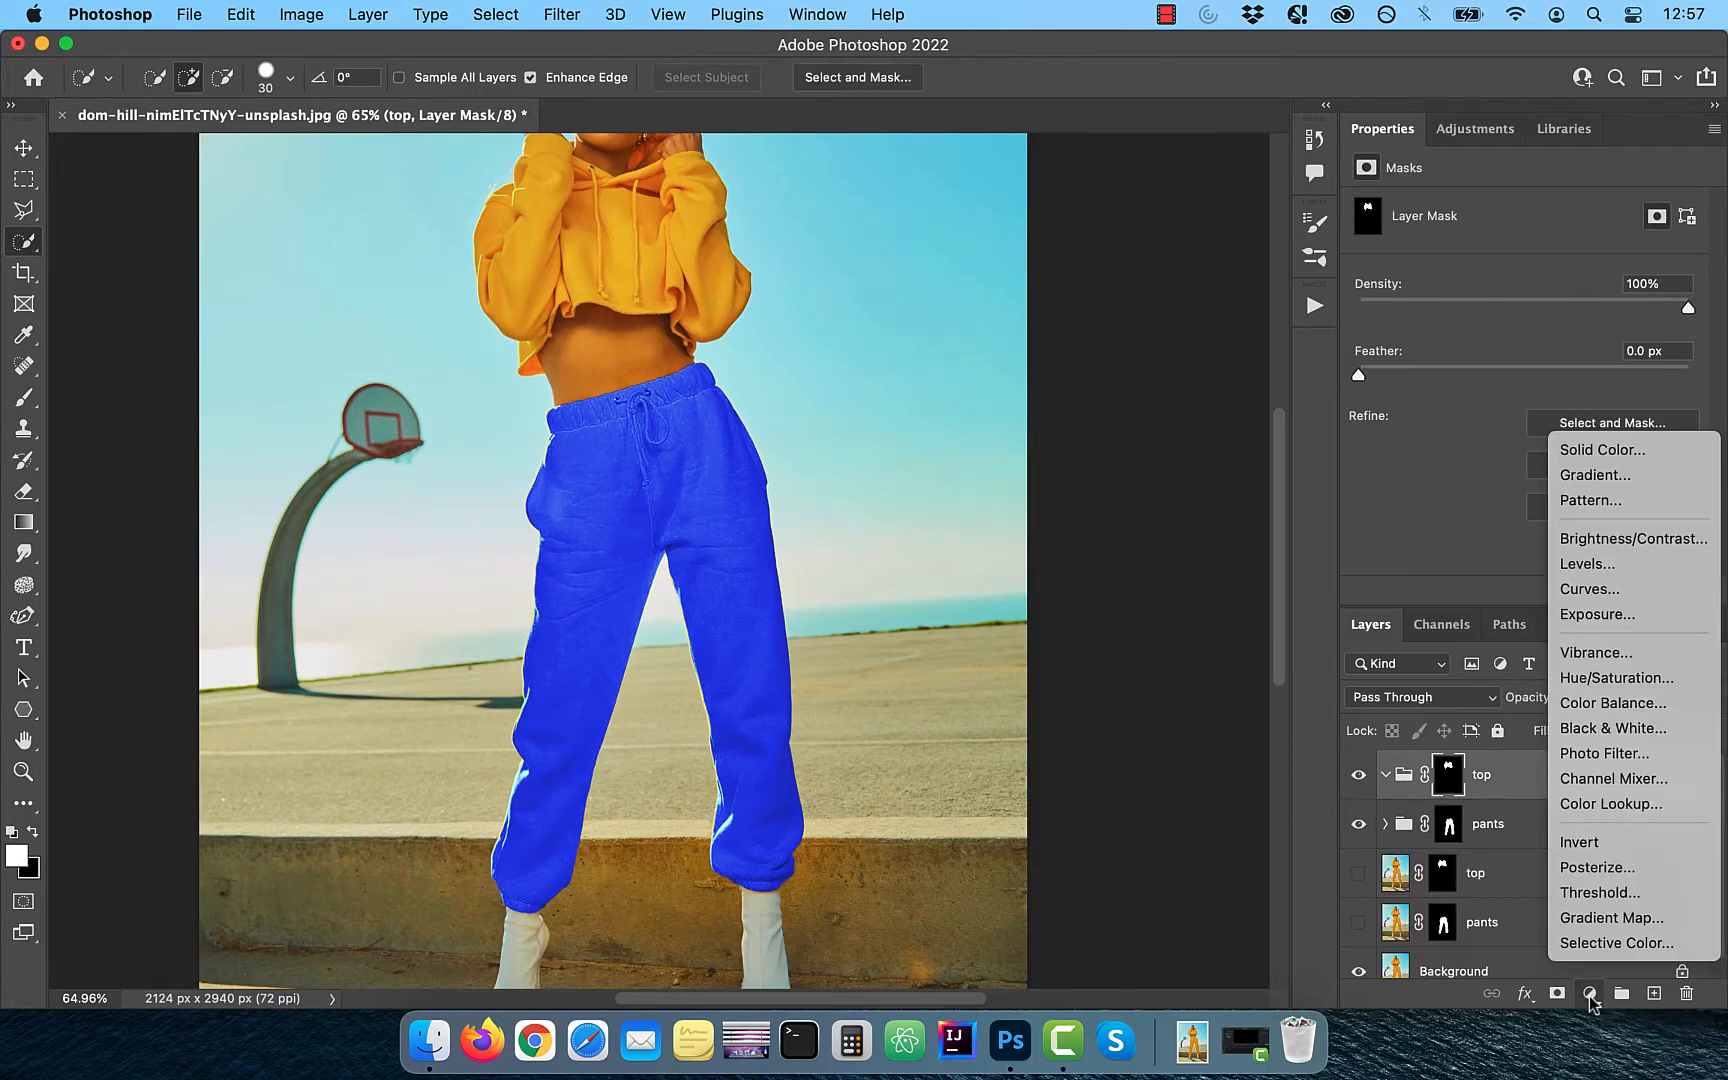
pyautogui.click(1634, 680)
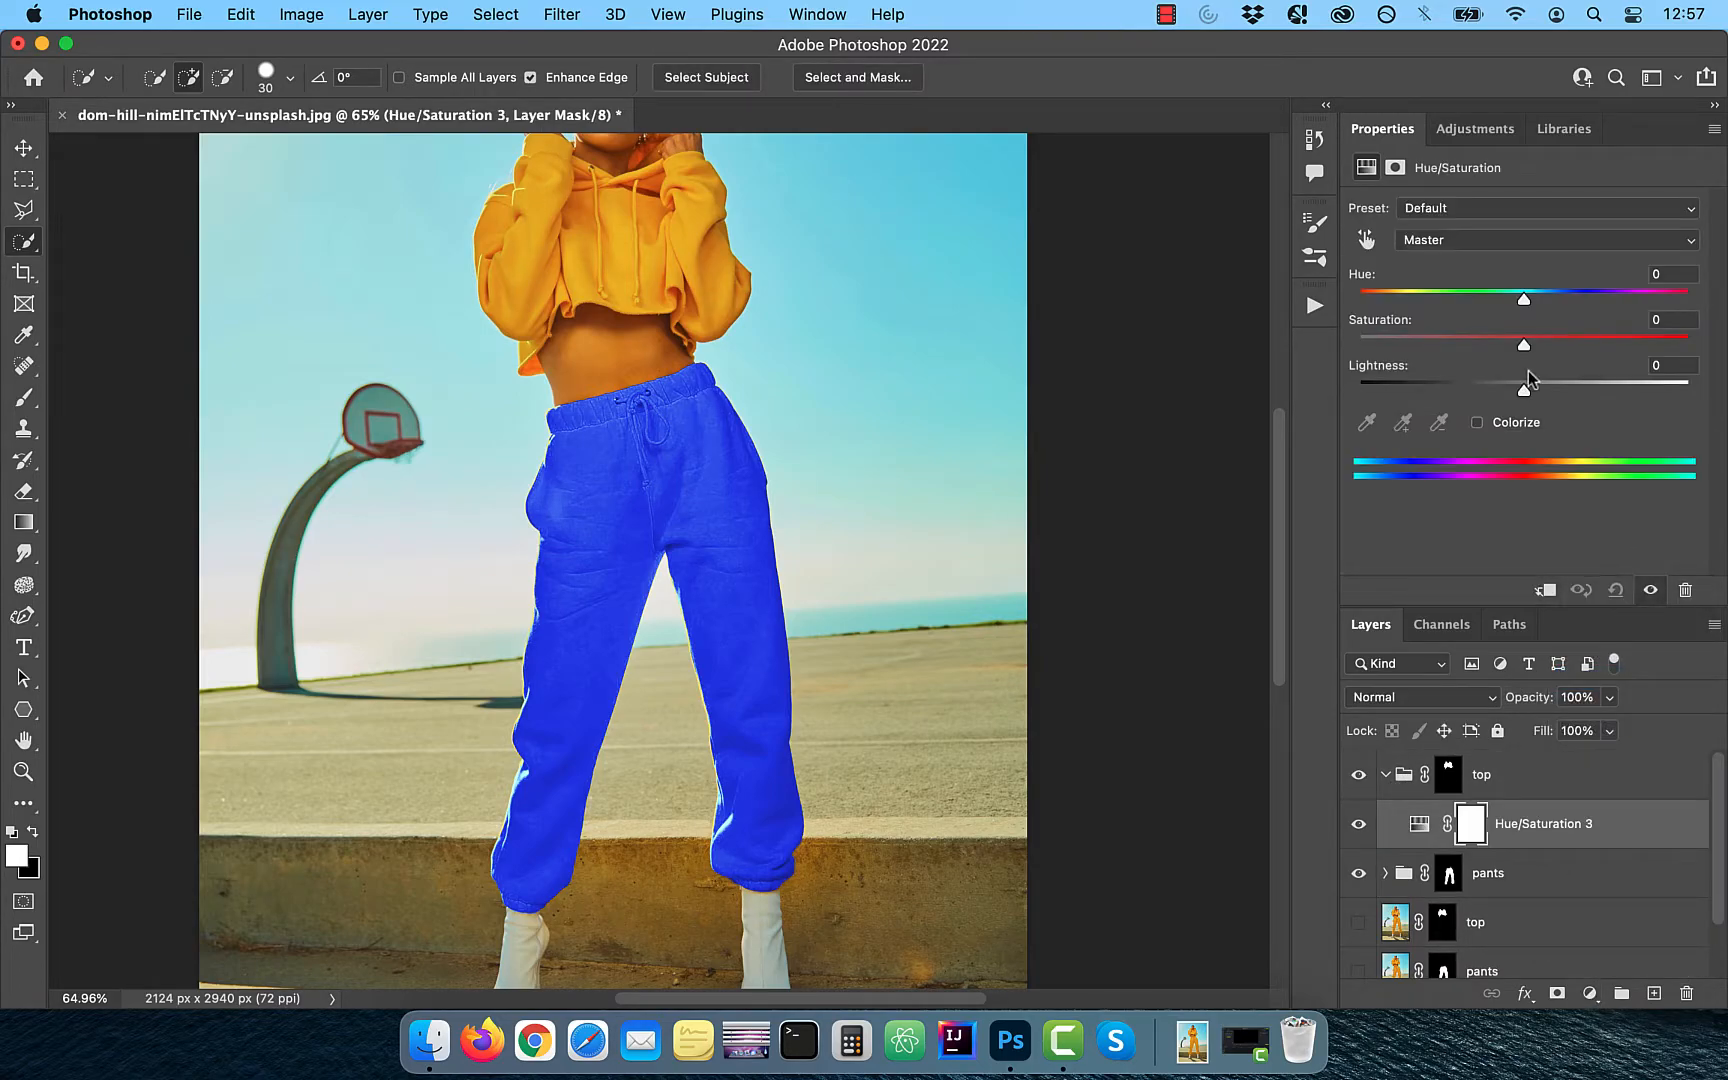
pyautogui.scroll(3, 988, 501)
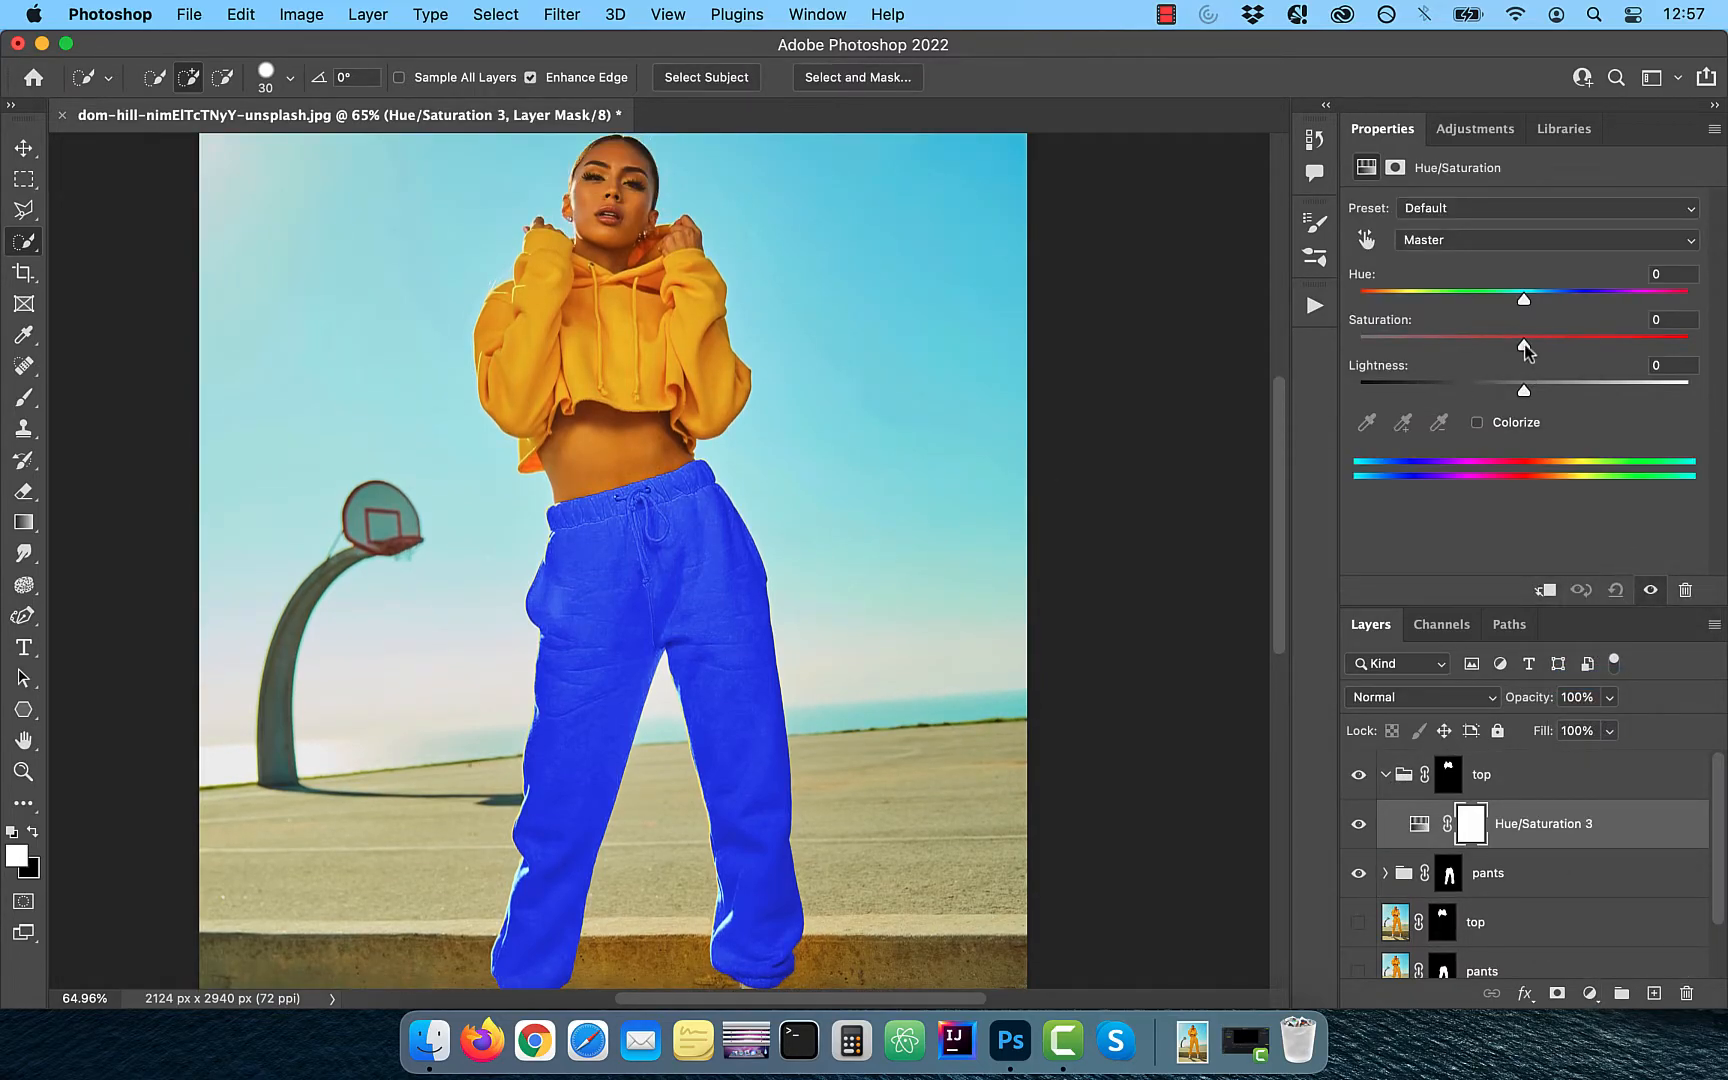
pyautogui.moveTo(1523, 344); pyautogui.dragTo(1358, 344)
pyautogui.scroll(1, 895, 385)
pyautogui.scroll(10, 895, 385)
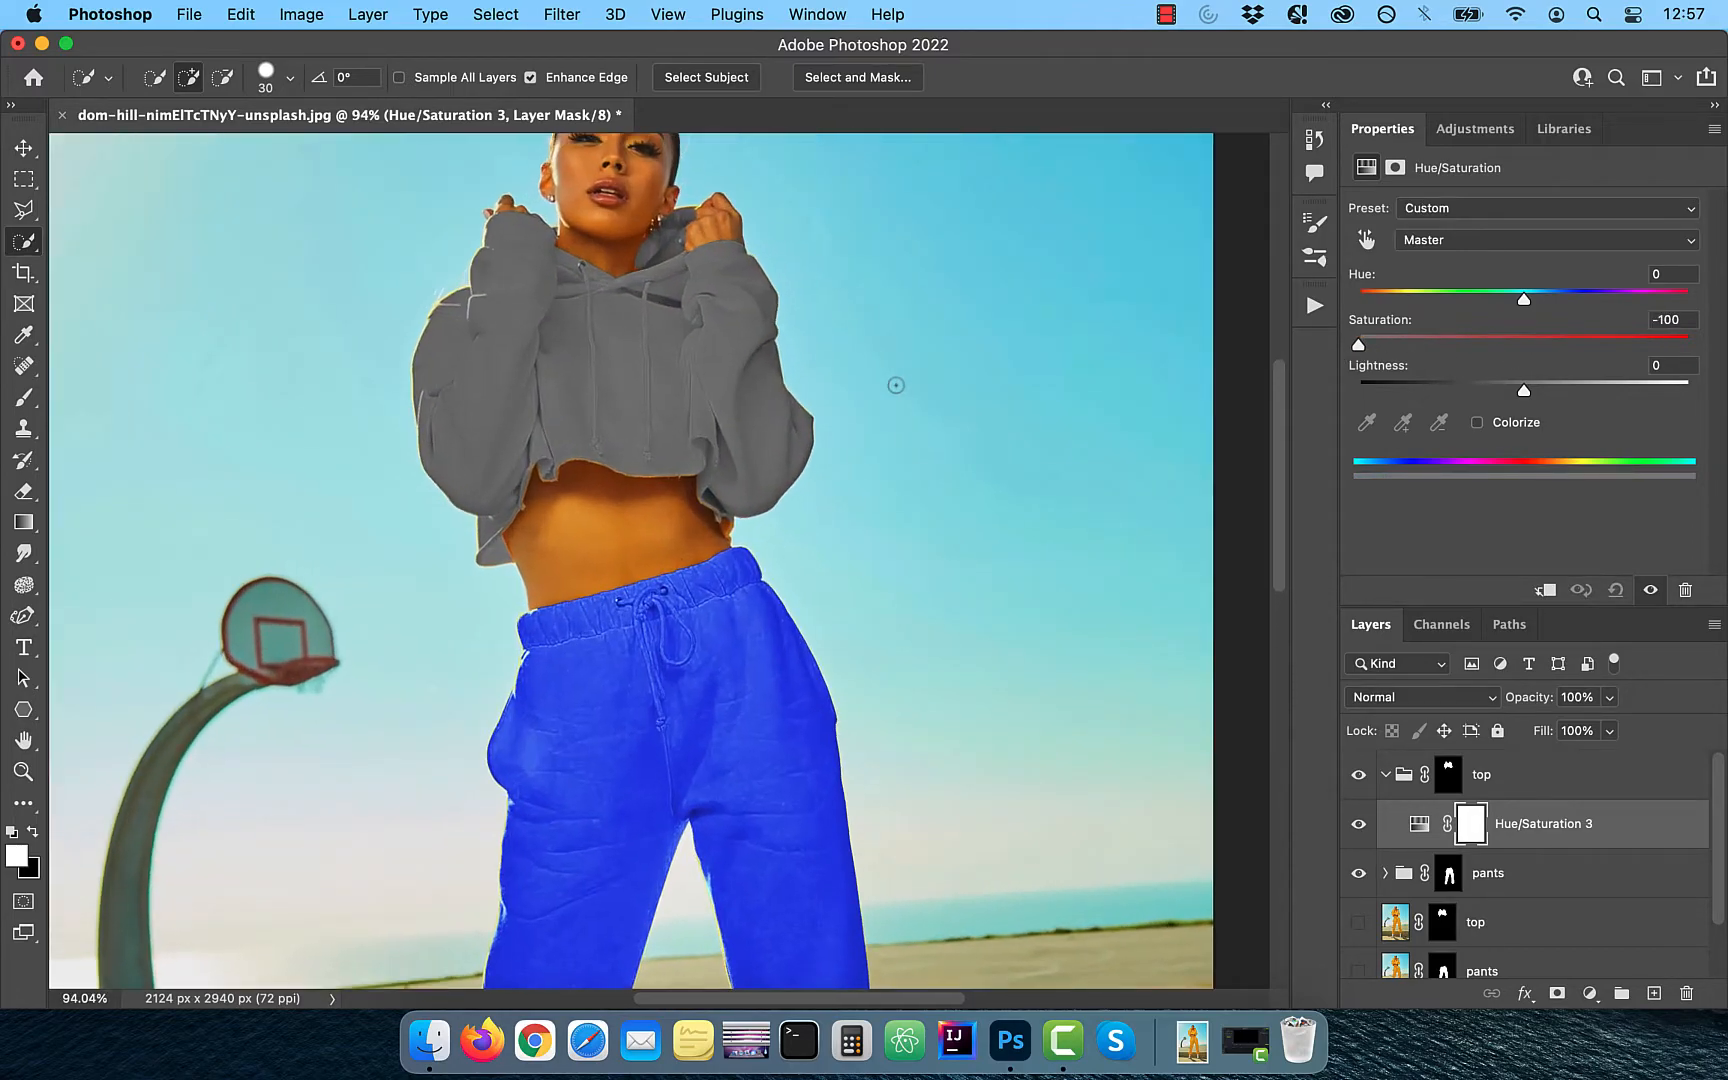
# - Lower the hoodie's Hue/Saturation lightness to -14 and add a second Hue/Saturation adjustment above it, colorized green
pyautogui.scroll(2, 895, 385)
pyautogui.moveTo(1517, 398)
pyautogui.mouseDown()
pyautogui.moveTo(1490, 392)
pyautogui.moveTo(1543, 389)
pyautogui.moveTo(1502, 387)
pyautogui.mouseUp()
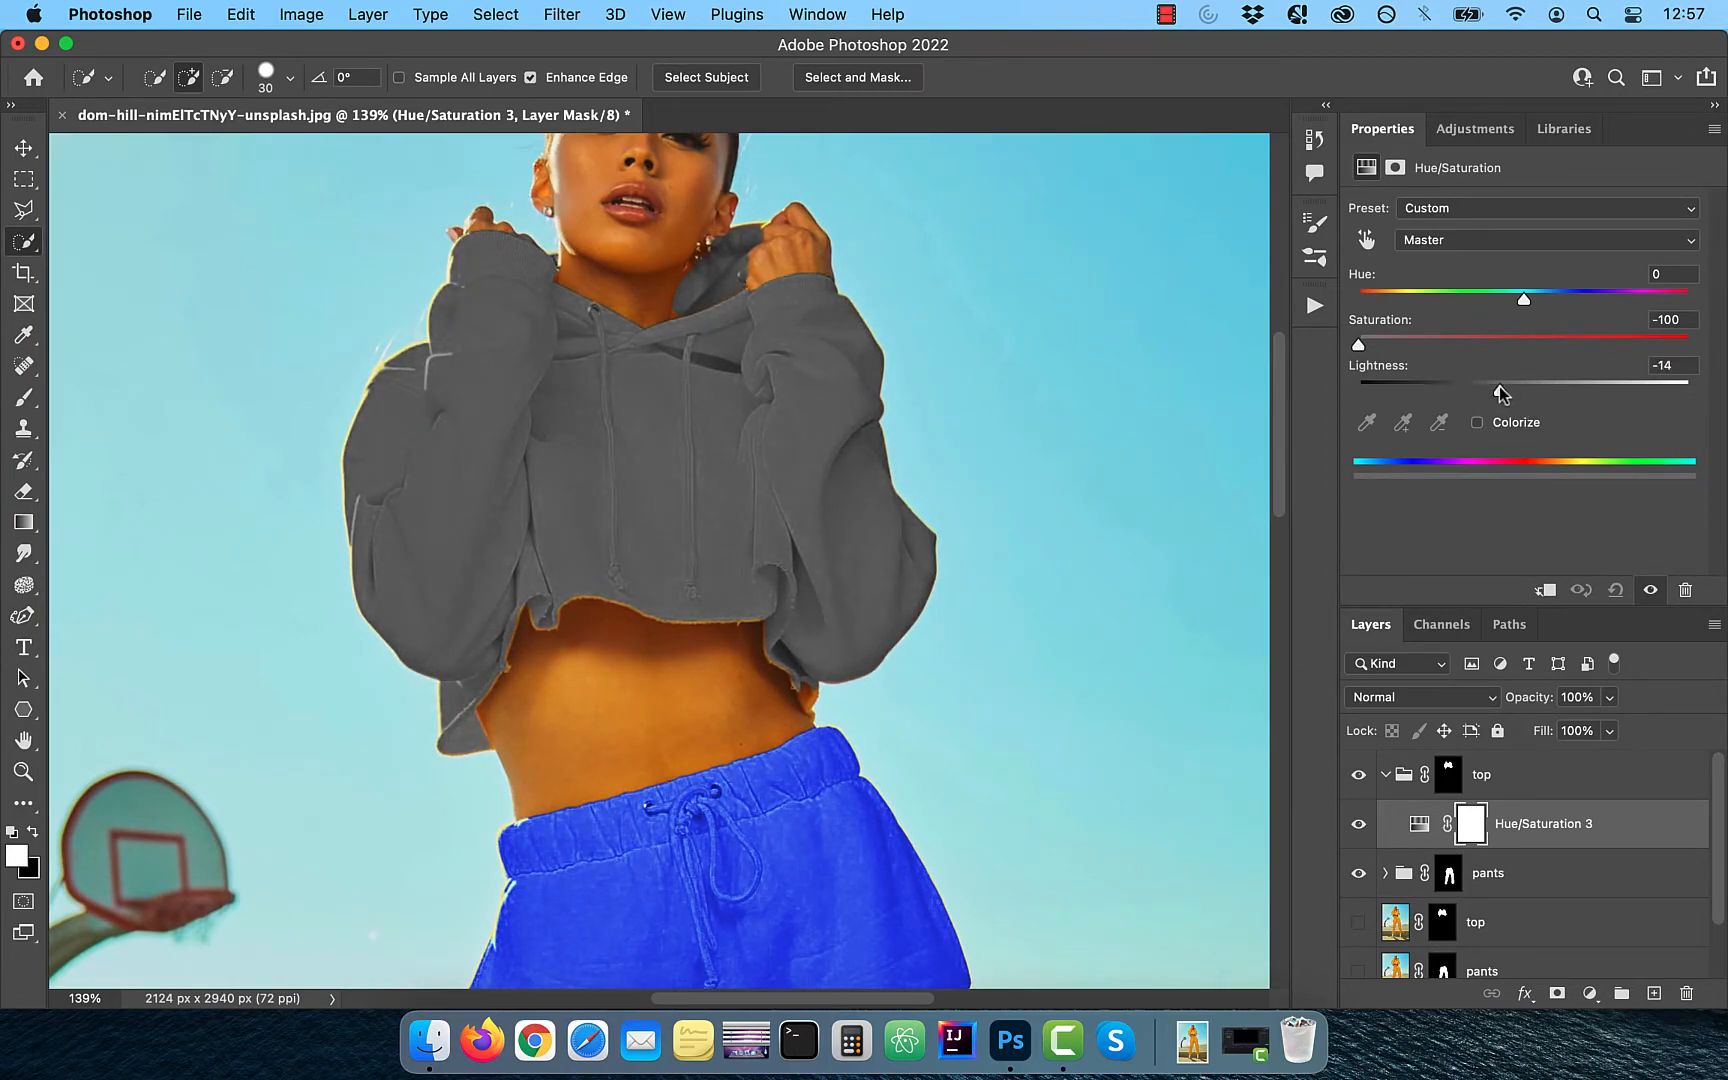
pyautogui.click(1589, 993)
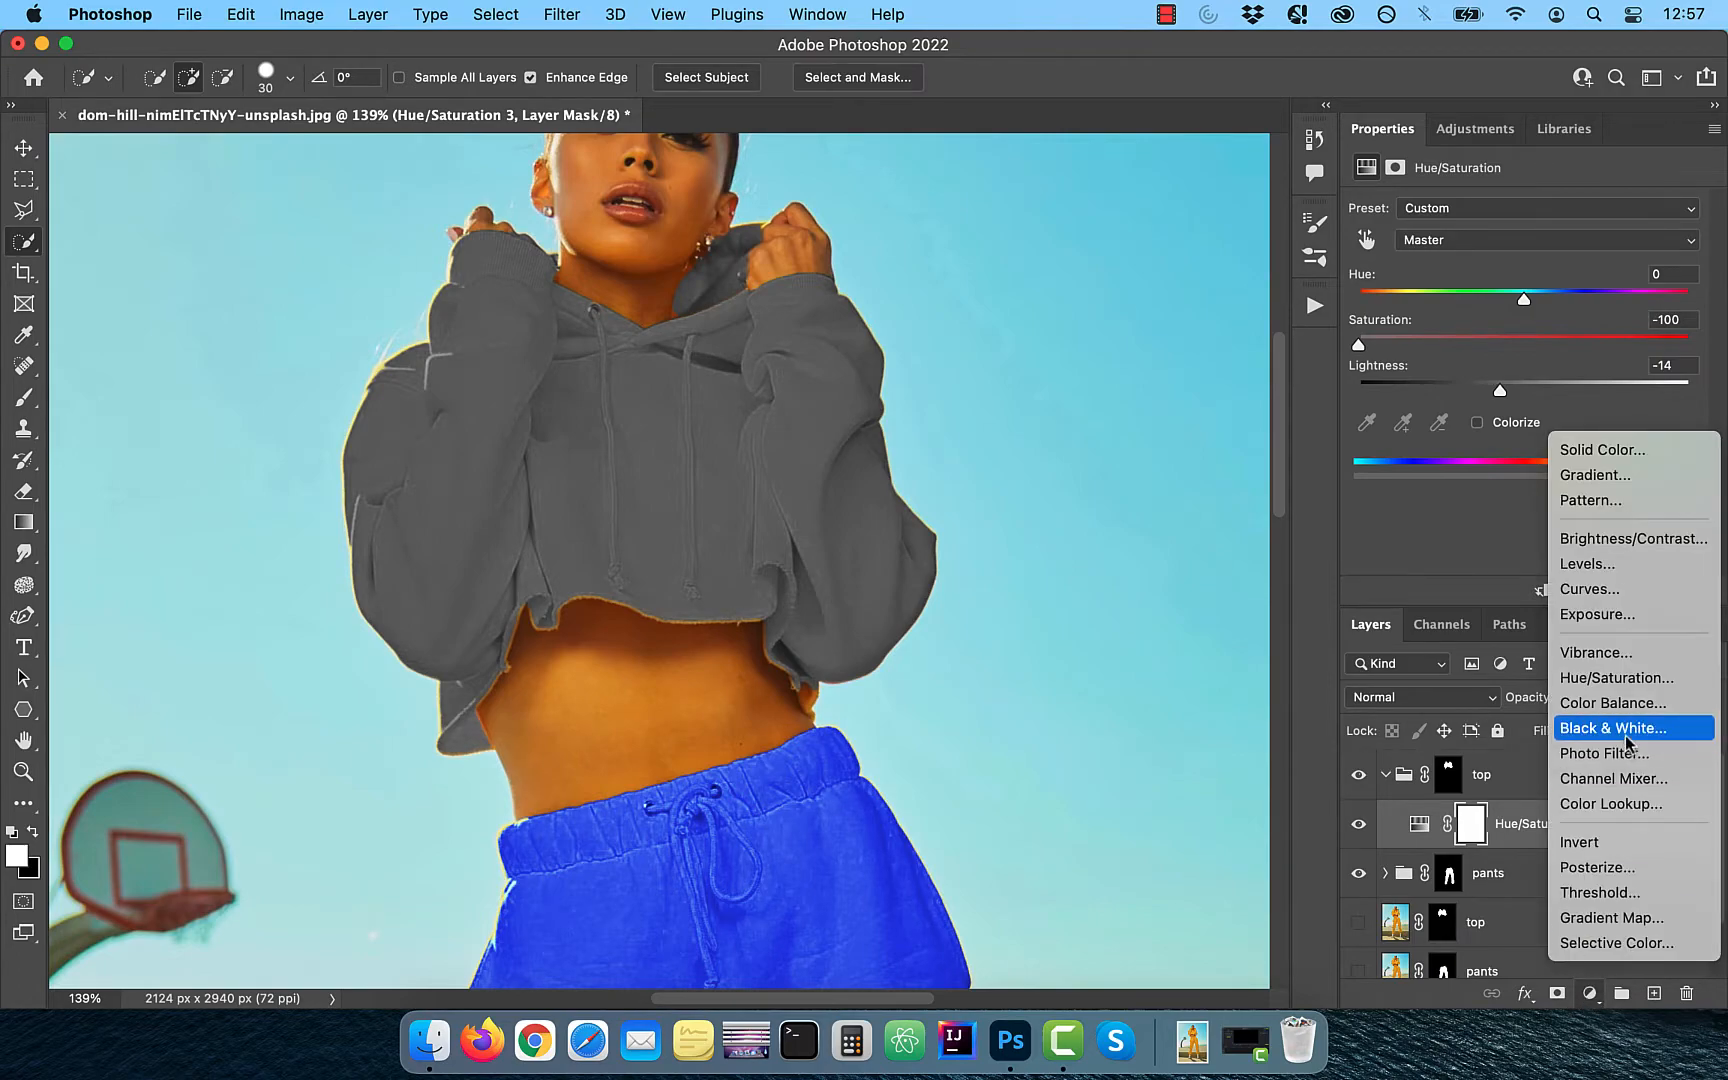
pyautogui.click(1631, 686)
pyautogui.click(1477, 422)
pyautogui.moveTo(1362, 299); pyautogui.dragTo(1480, 387)
# - Add a Curves adjustment between the top group's two Hue/Saturation layers and shape an S-curve with brighter highlights and darker shadows
pyautogui.click(1458, 873)
pyautogui.click(1590, 993)
pyautogui.click(1620, 589)
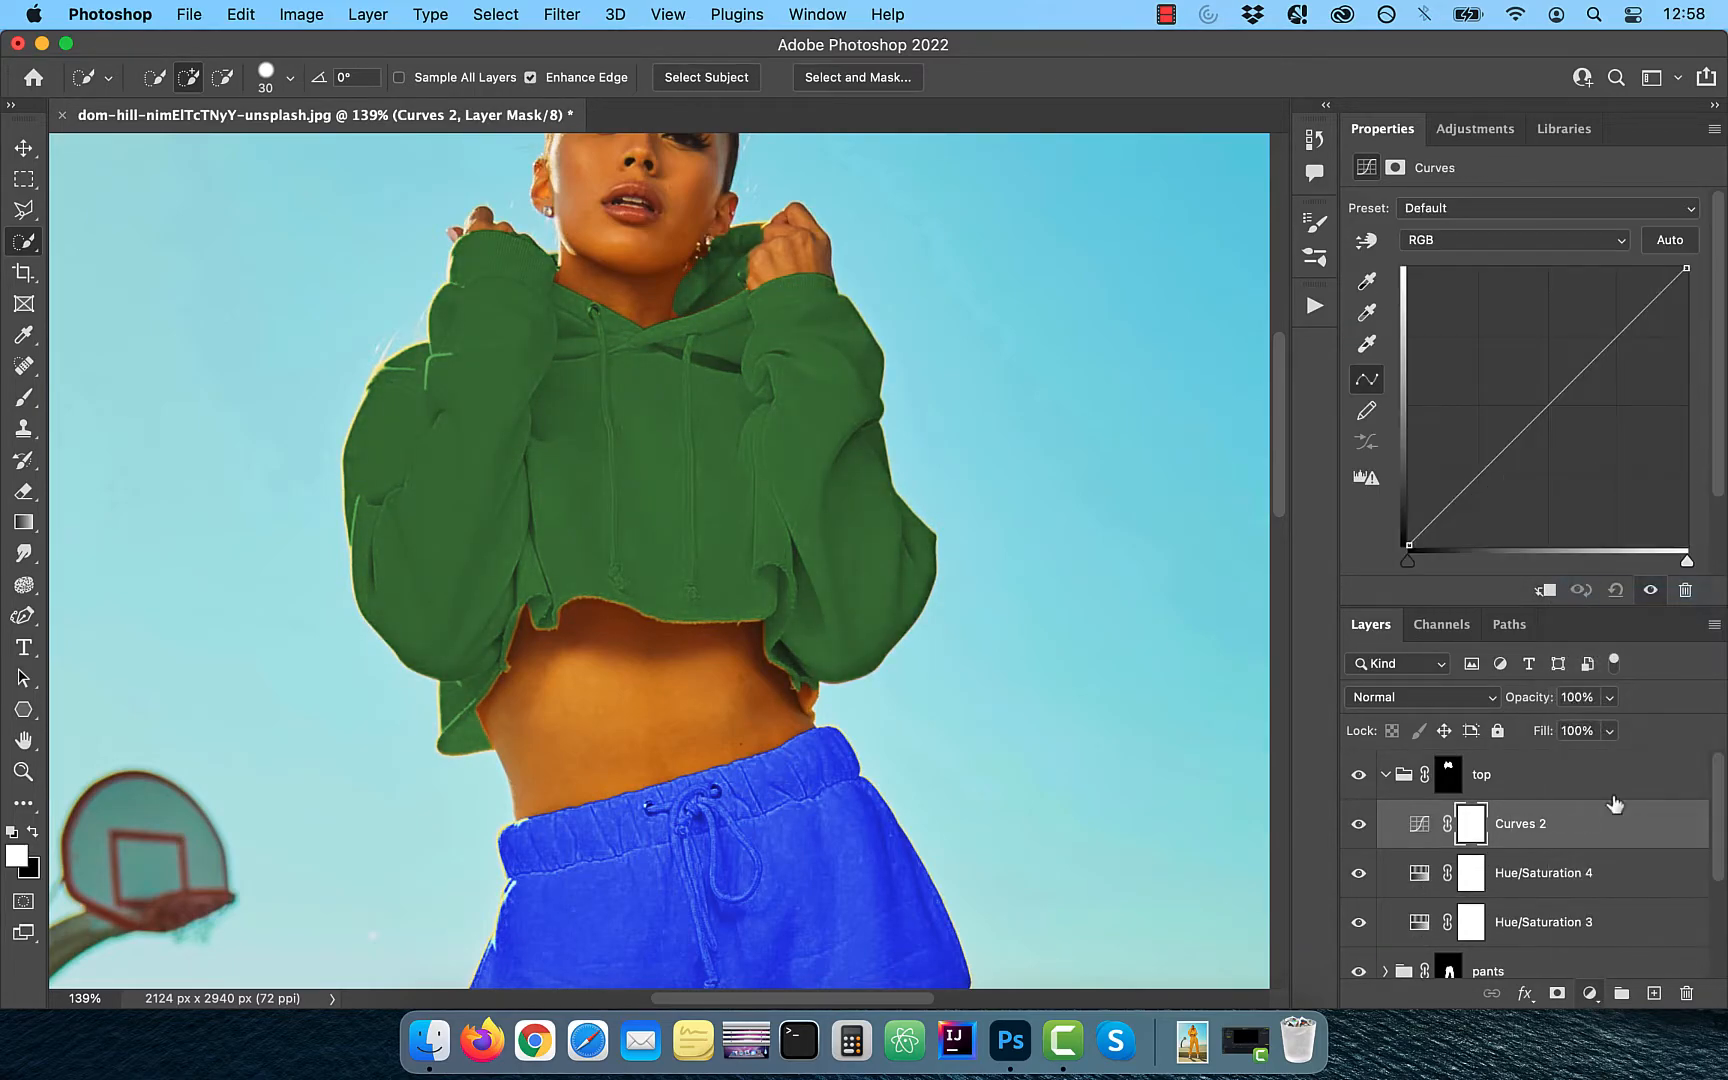
pyautogui.moveTo(1594, 358); pyautogui.dragTo(1594, 337)
pyautogui.moveTo(1457, 496); pyautogui.dragTo(1476, 492)
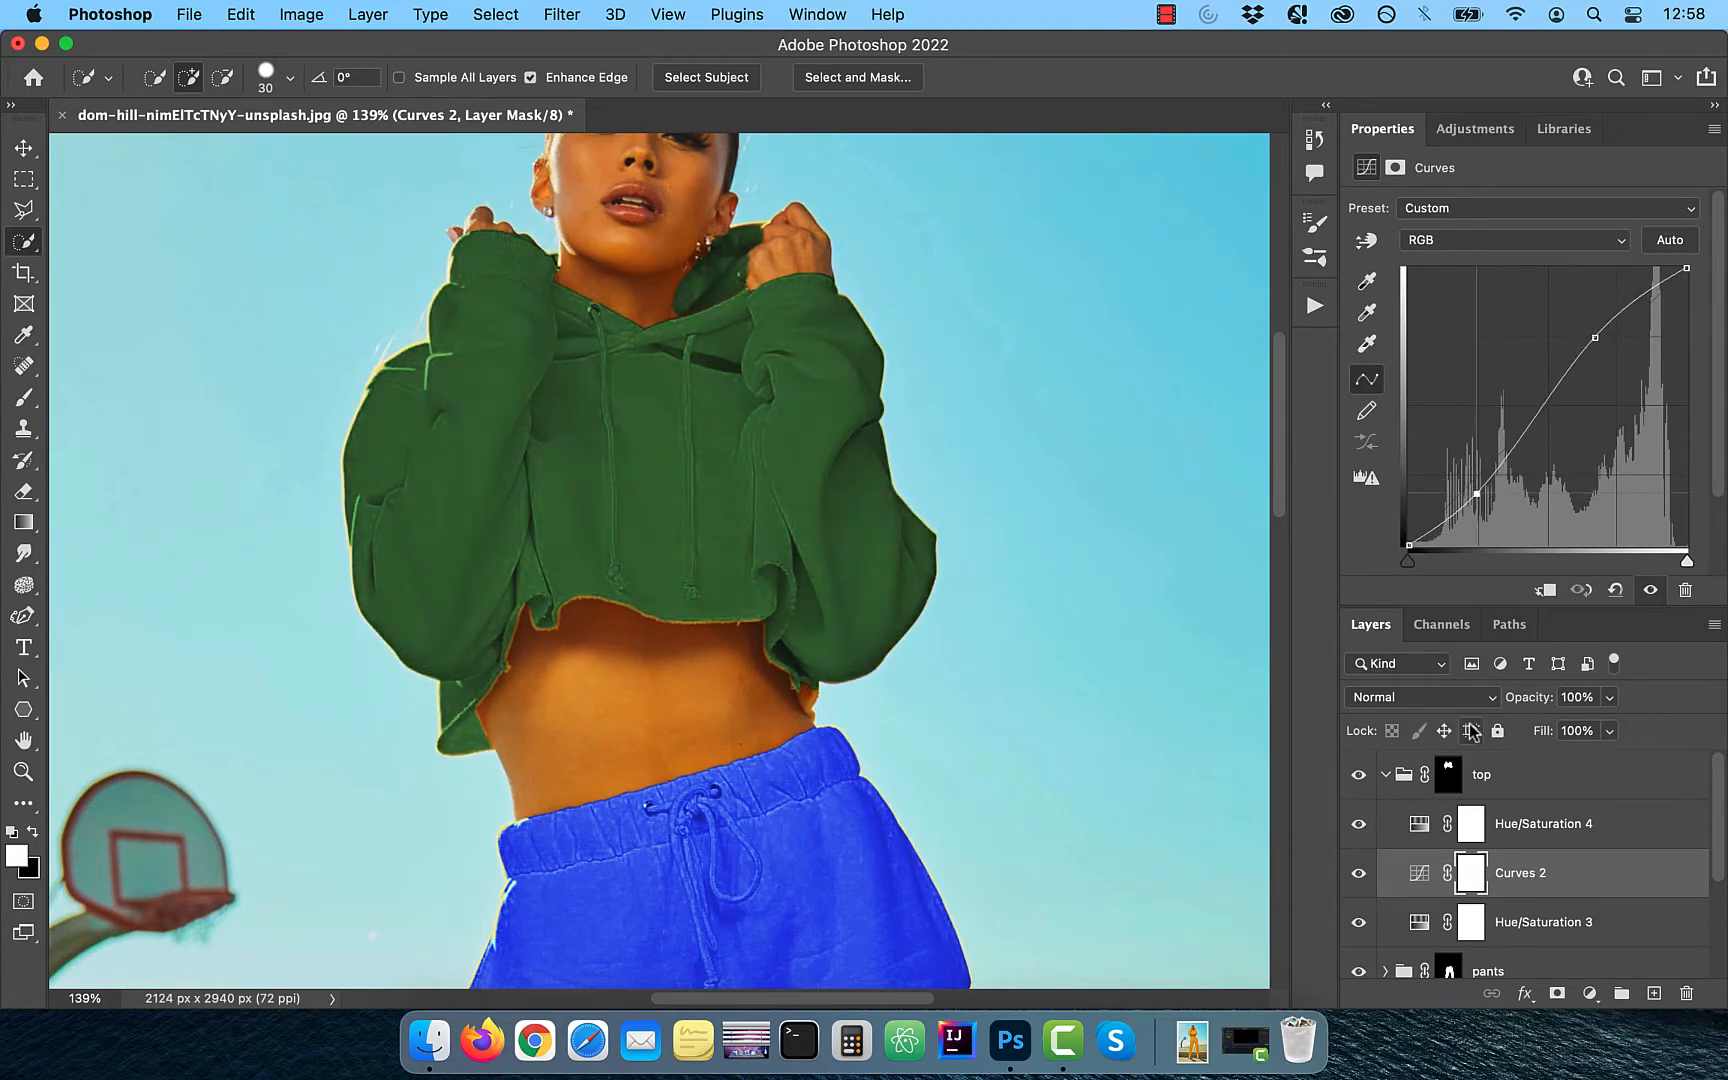
# - Add a Color Balance adjustment at the top of the top group and shift its midtones and shadows toward cyan
pyautogui.click(1590, 823)
pyautogui.click(1590, 993)
pyautogui.click(1600, 700)
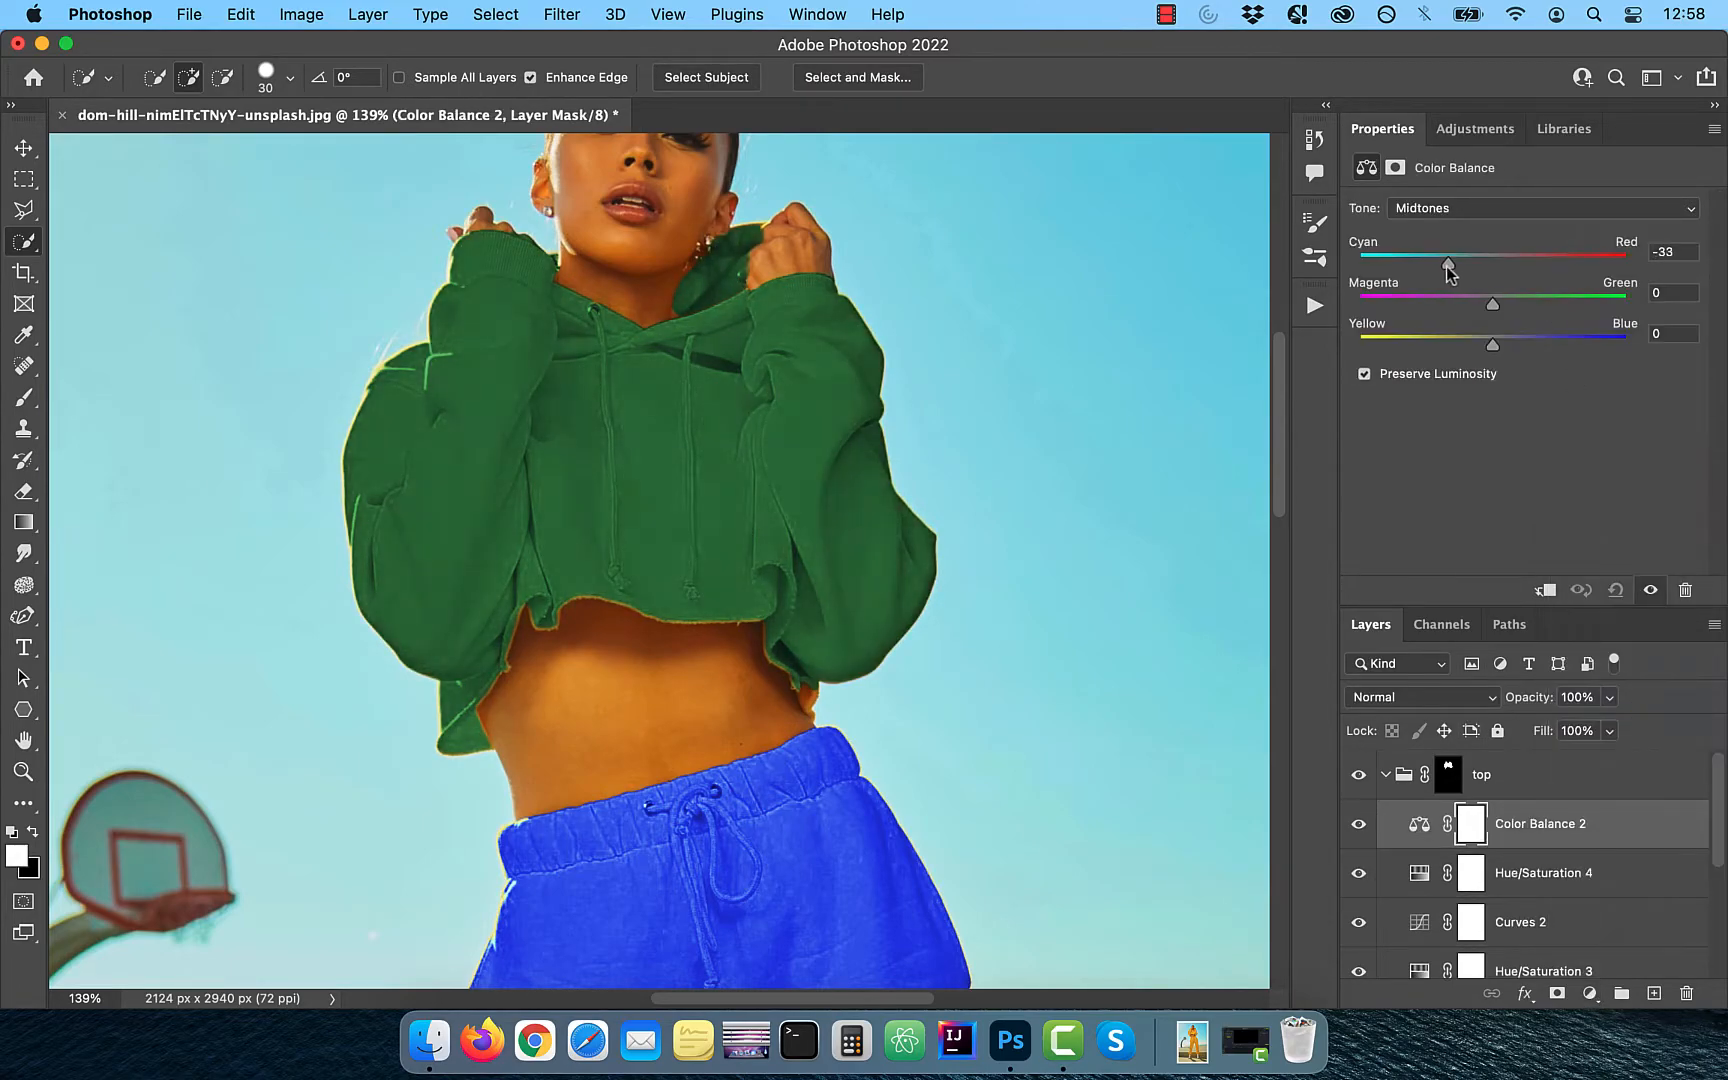
pyautogui.click(1458, 208)
pyautogui.click(1427, 187)
pyautogui.moveTo(1493, 263); pyautogui.dragTo(1451, 263)
# - Shift the hoodie's color balance highlights toward magenta and yellow
pyautogui.click(1458, 208)
pyautogui.click(1450, 253)
pyautogui.moveTo(1493, 304); pyautogui.dragTo(1476, 304)
pyautogui.moveTo(1493, 345); pyautogui.dragTo(1466, 345)
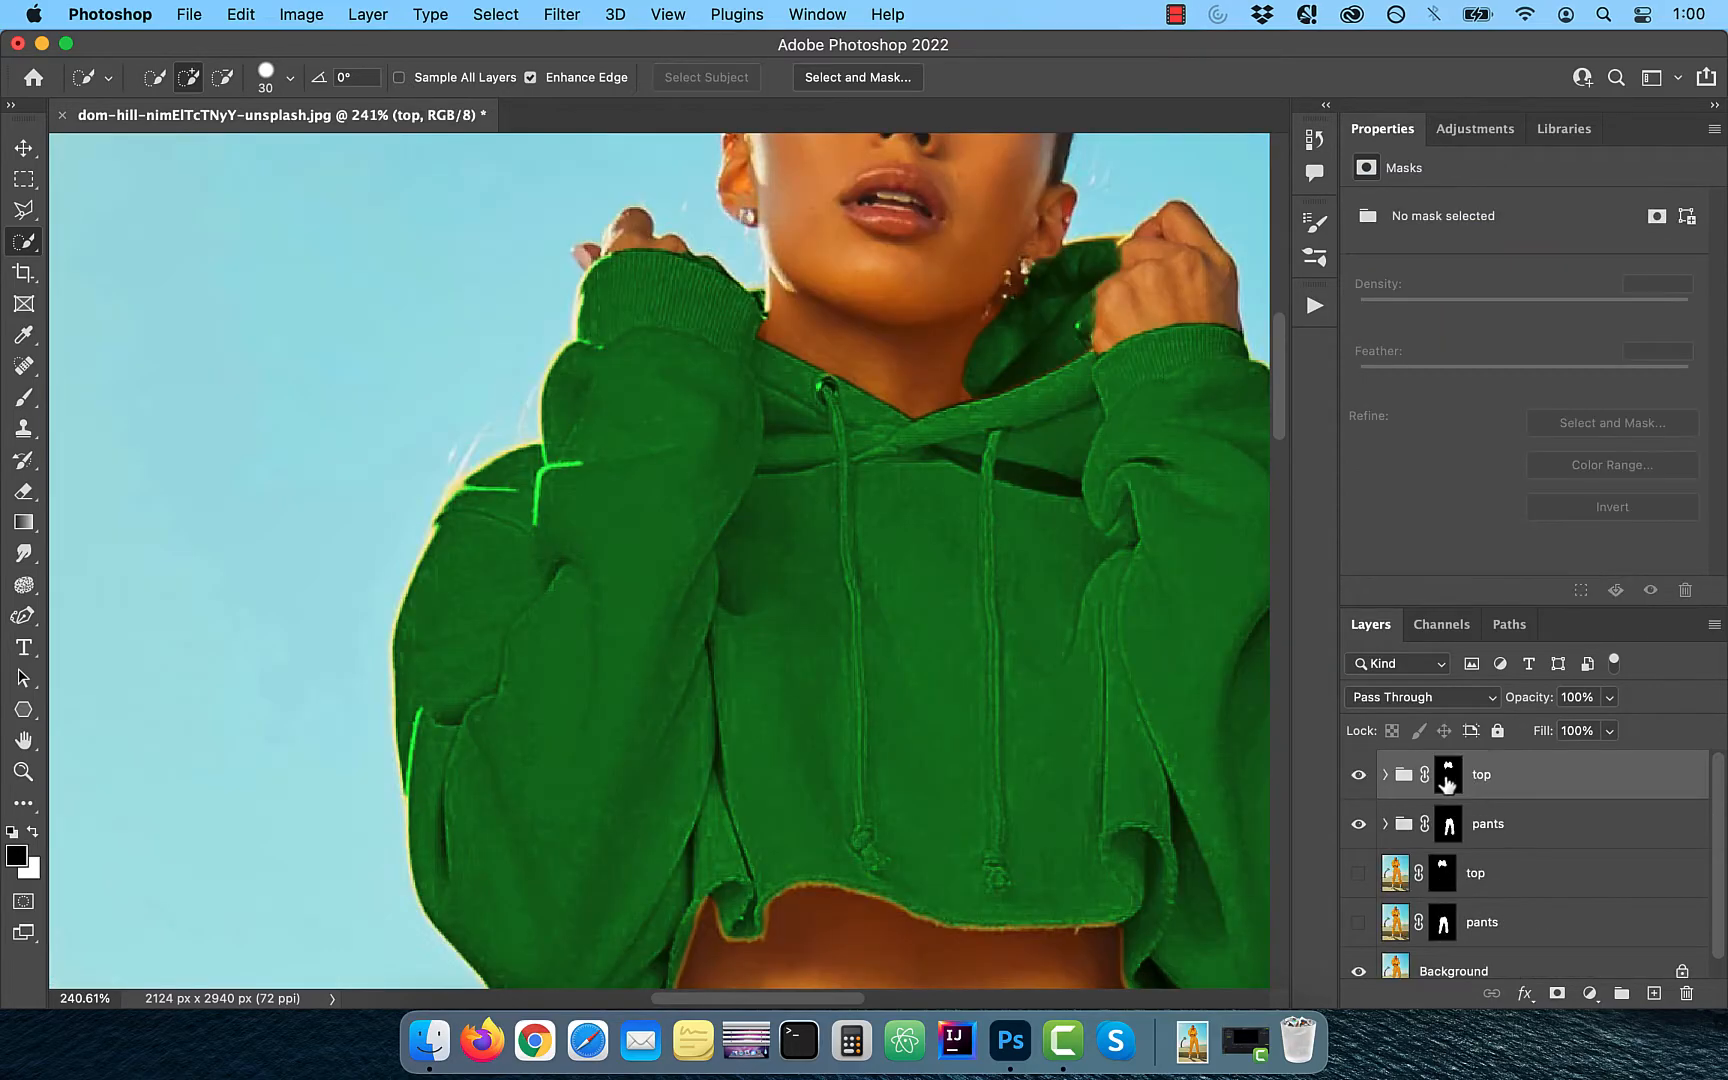
# - Select the top group's mask and set up the Brush tool with 10% flow and a size of 60
pyautogui.click(1448, 774)
pyautogui.click(24, 397)
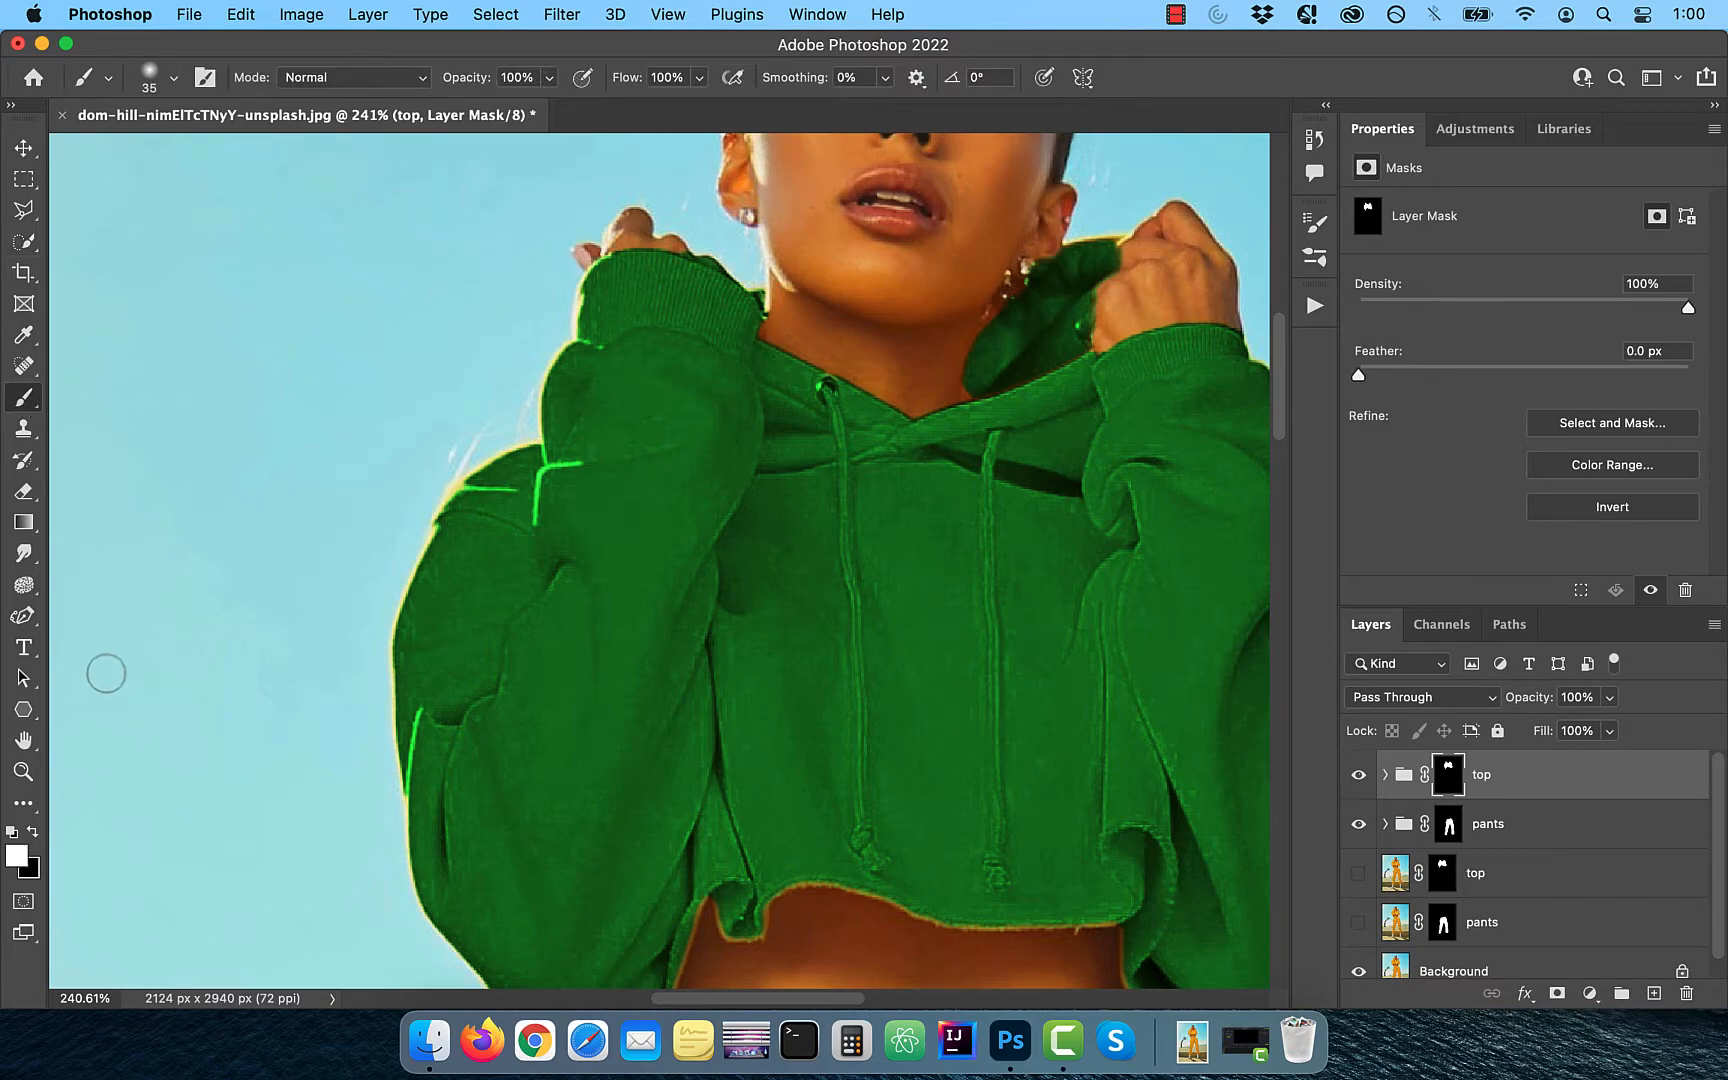
pyautogui.click(667, 77)
pyautogui.write('10')
pyautogui.press('Return')
pyautogui.press(']')
pyautogui.press(']')
pyautogui.press(']')
pyautogui.scroll(5, 453, 560)
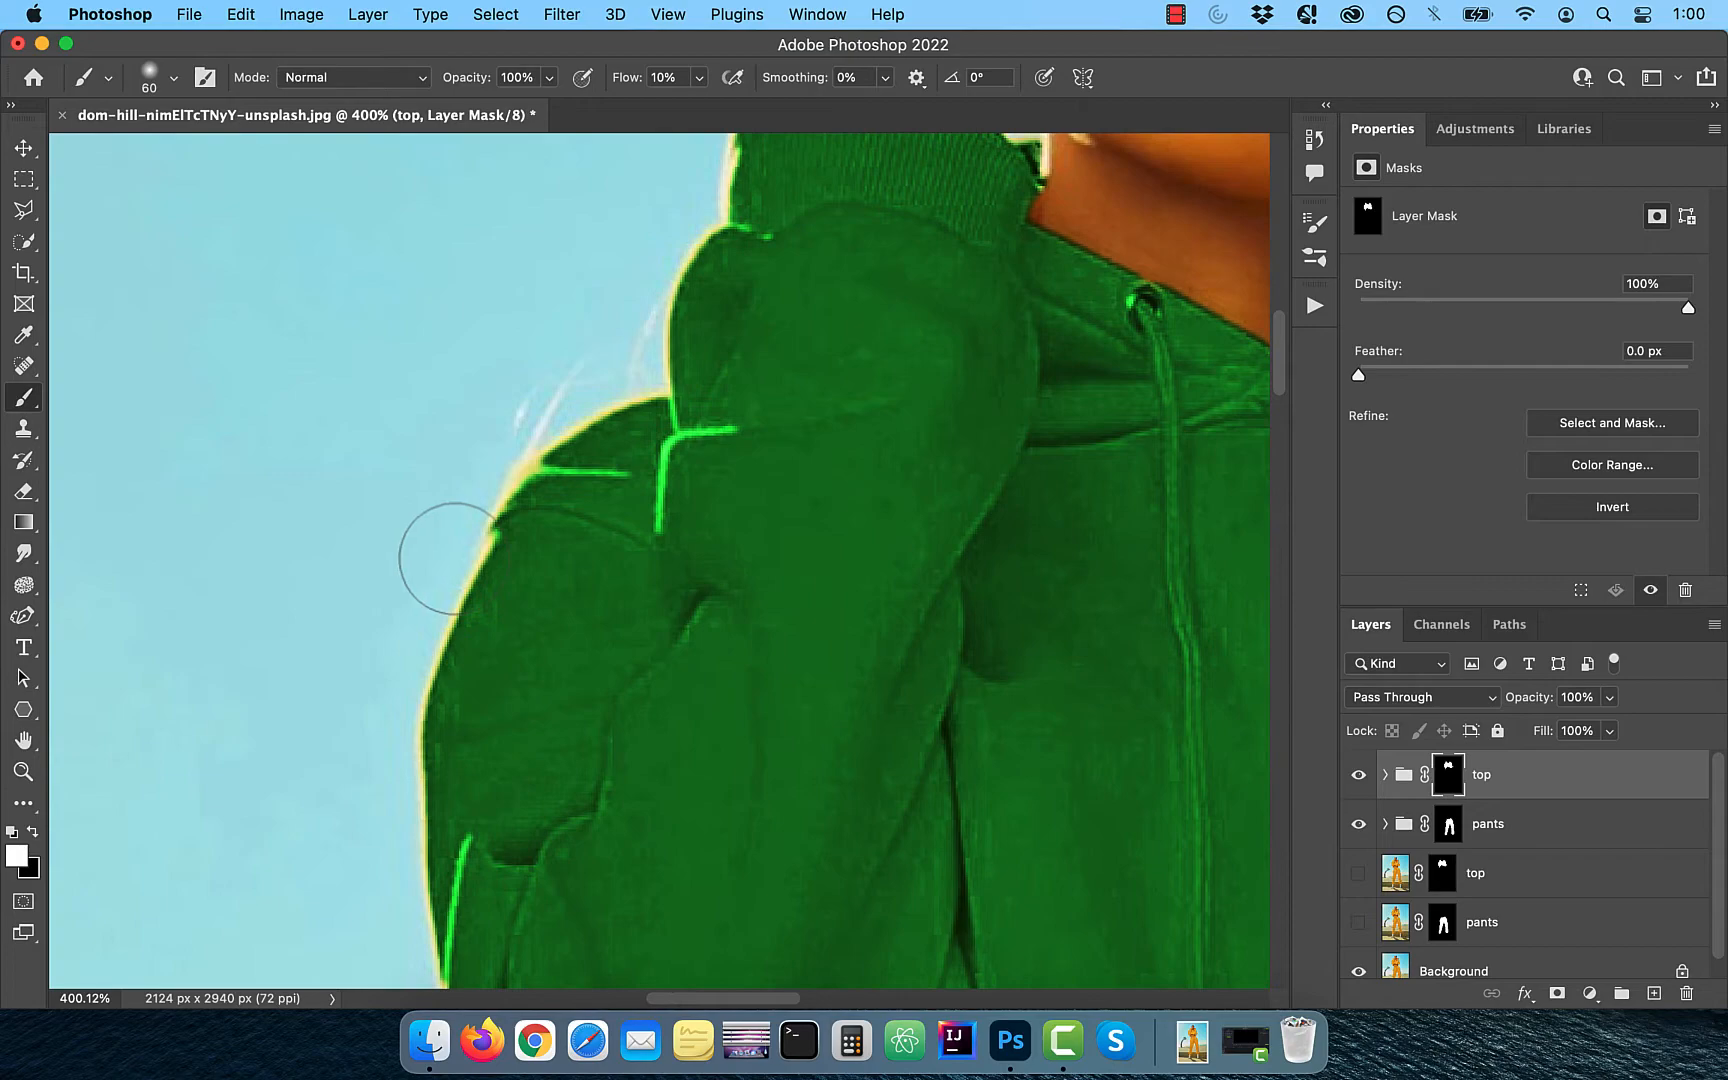
# - Paint white on the top group's mask along the yellow sleeve and hood edges, reducing the brush size in stages to 10
pyautogui.press('[')
pyautogui.press('[')
pyautogui.scroll(5, 550, 560)
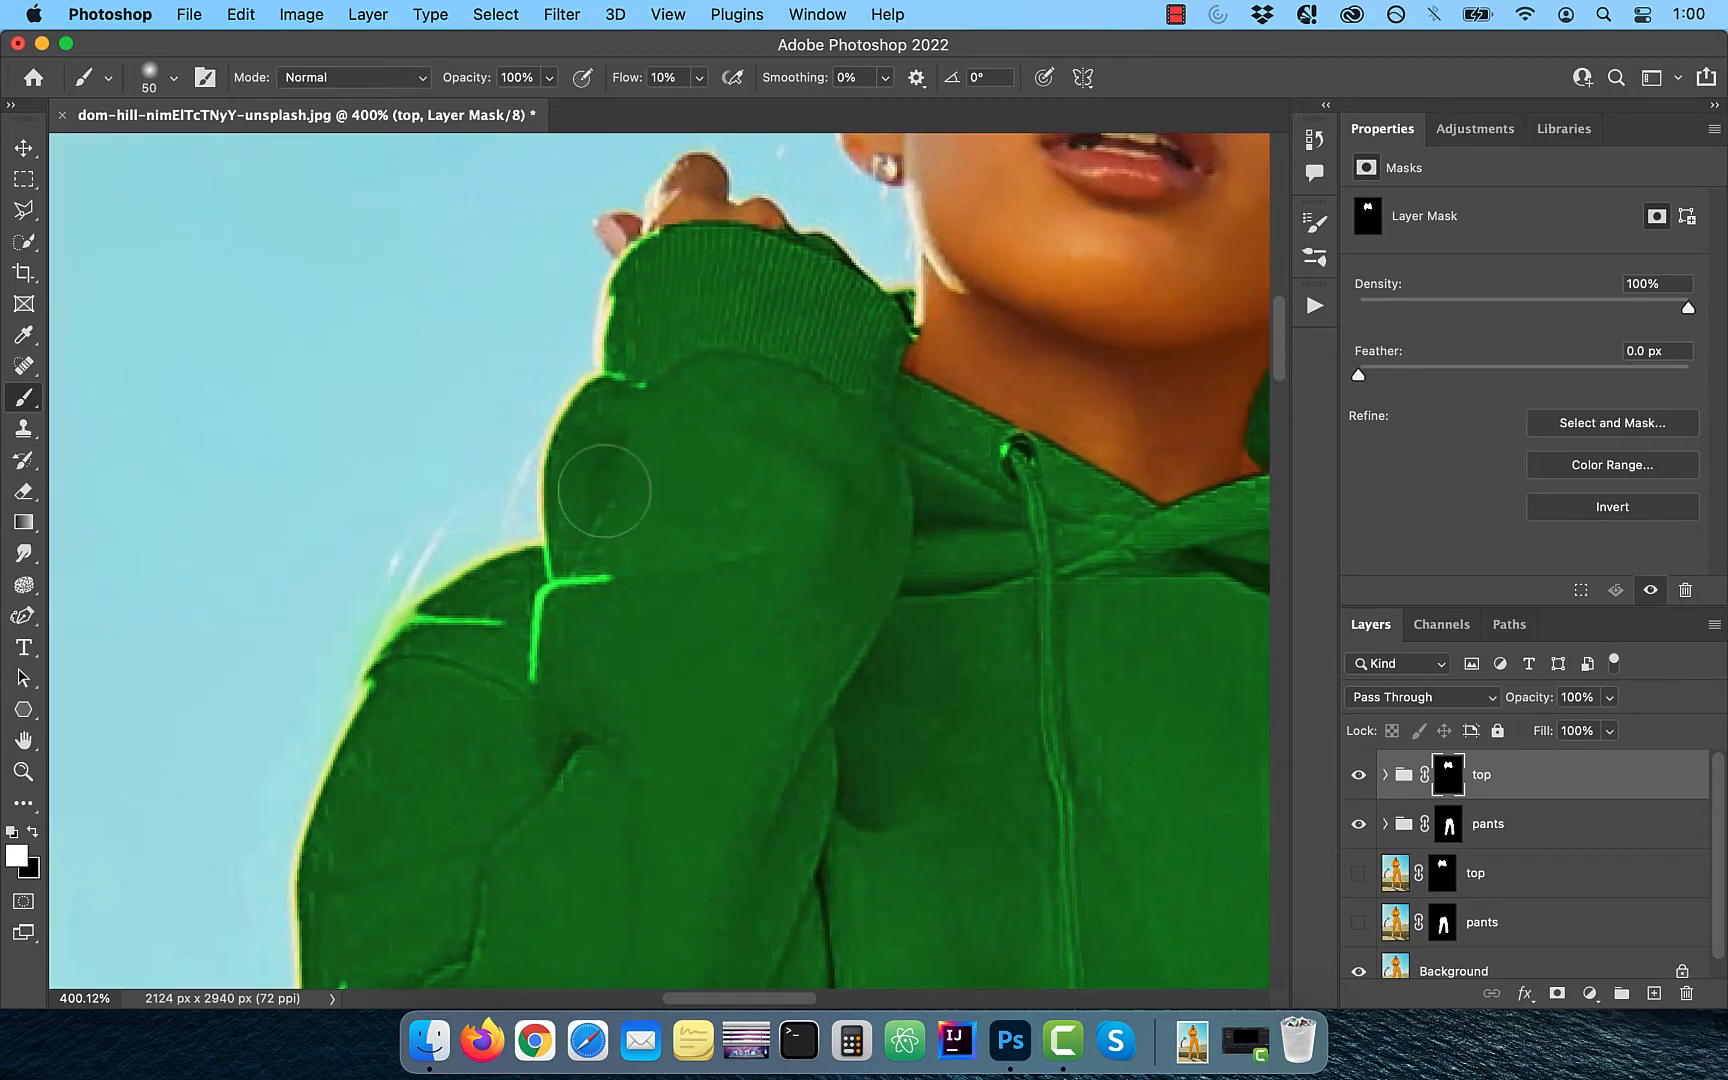
pyautogui.press('[')
pyautogui.press('[')
pyautogui.press('[')
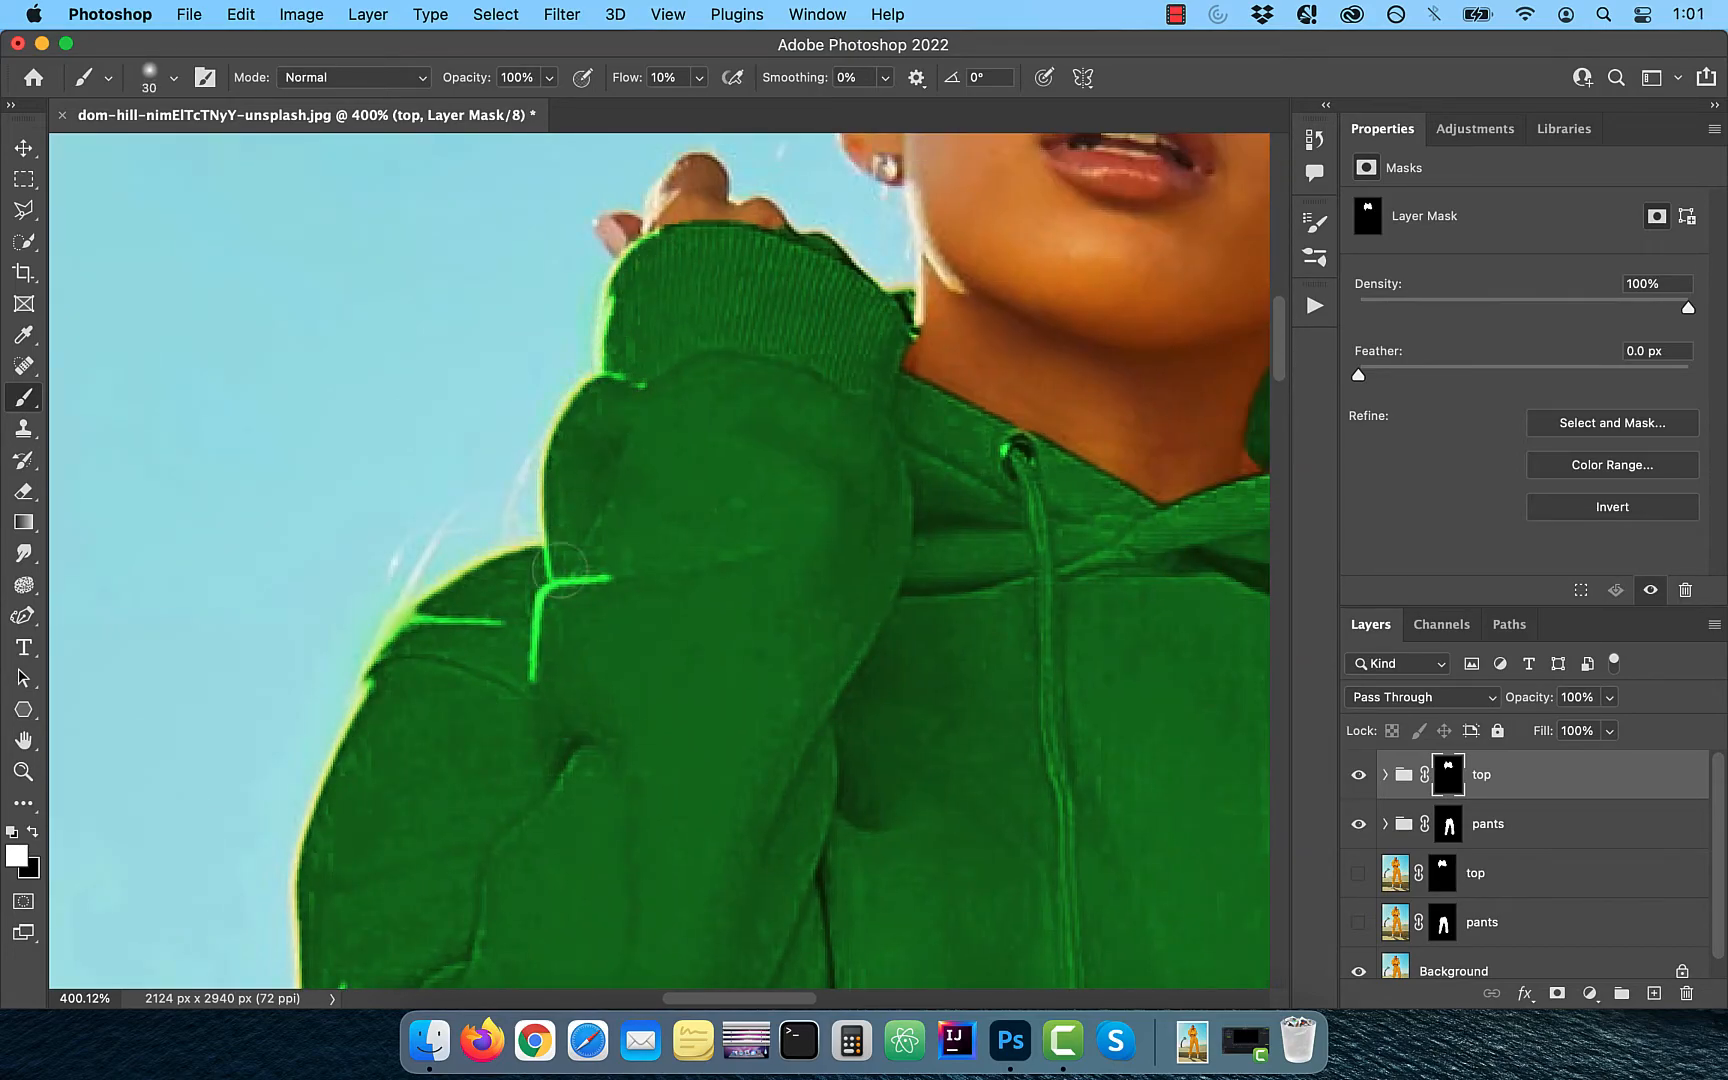
pyautogui.hscroll(10, 502, 582)
pyautogui.press('[')
pyautogui.press('[')
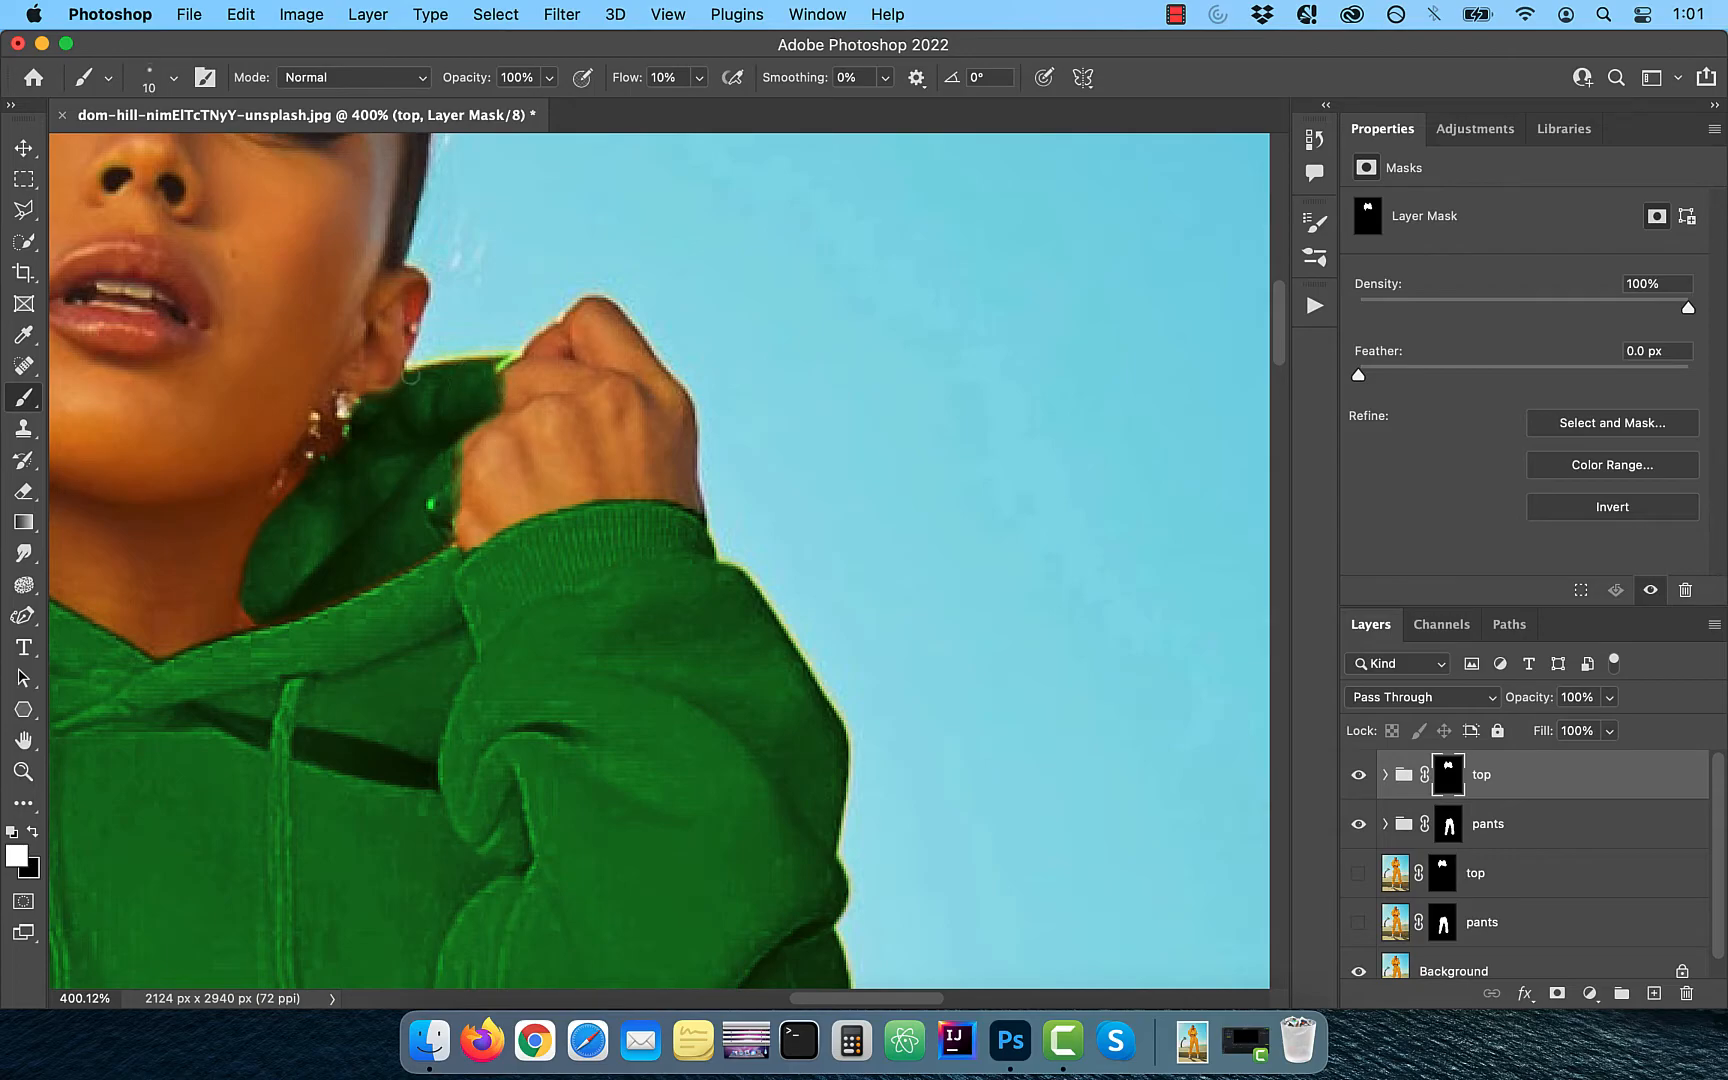
# - Compare the recolored outfit with the original photo by repeatedly toggling the visibility of everything except the Background layer
pyautogui.scroll(-2, 650, 562)
pyautogui.scroll(-5, 650, 562)
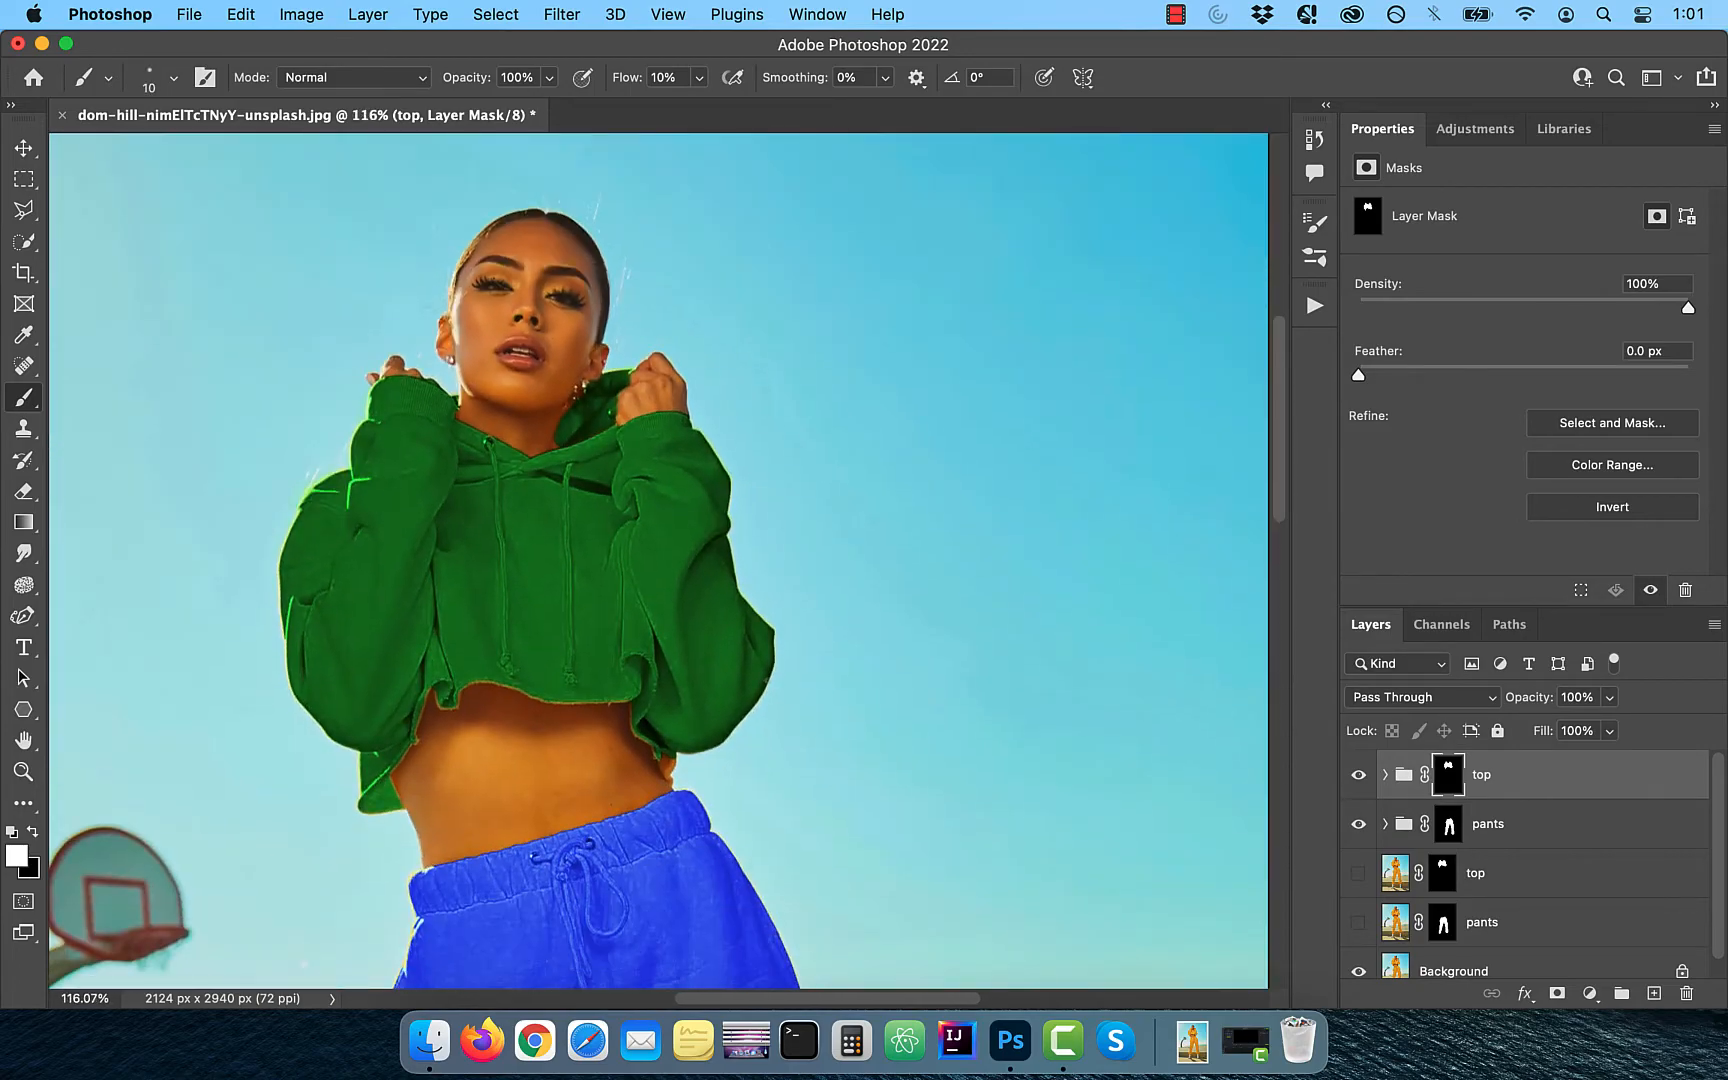
pyautogui.keyDown('alt'); pyautogui.click(1359, 962); pyautogui.keyUp('alt')
pyautogui.keyDown('alt'); pyautogui.click(1359, 962); pyautogui.keyUp('alt')
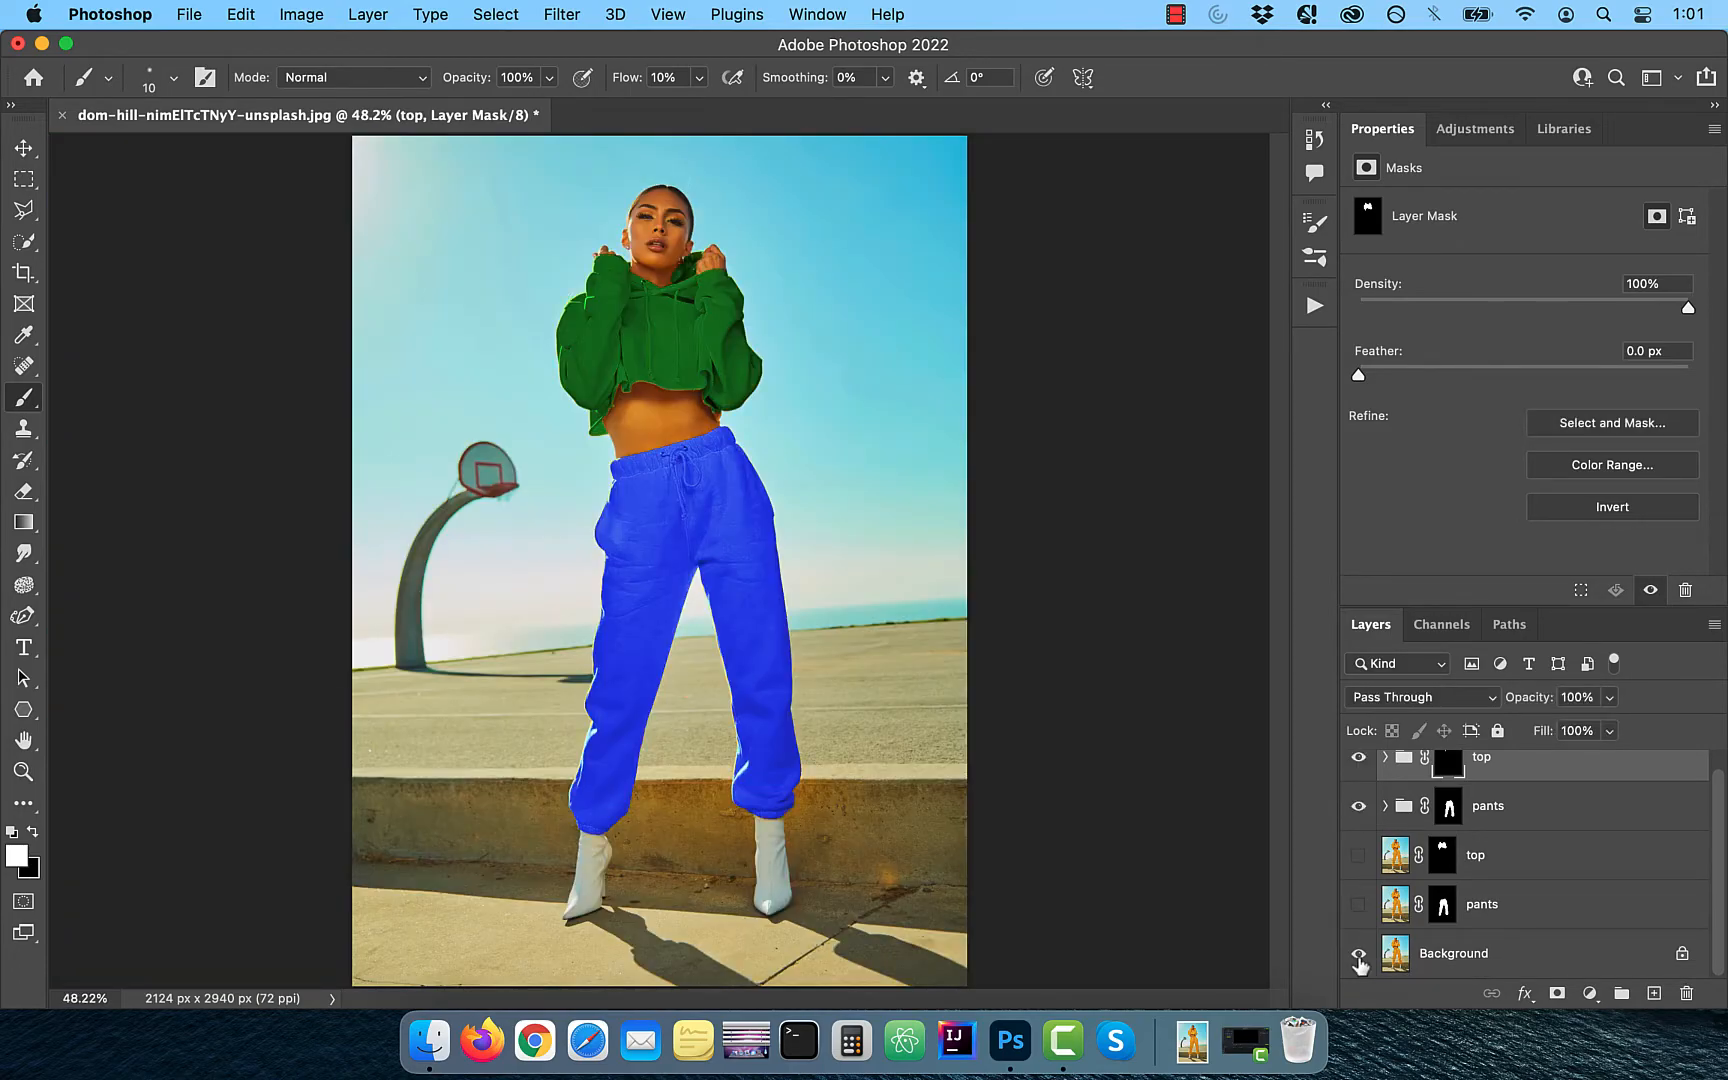
pyautogui.keyDown('alt'); pyautogui.click(1359, 962); pyautogui.keyUp('alt')
pyautogui.keyDown('alt'); pyautogui.click(1359, 962); pyautogui.keyUp('alt')
pyautogui.keyDown('alt'); pyautogui.click(1359, 962); pyautogui.keyUp('alt')
pyautogui.keyDown('alt'); pyautogui.click(1359, 962); pyautogui.keyUp('alt')
pyautogui.keyDown('alt'); pyautogui.click(1359, 962); pyautogui.keyUp('alt')
pyautogui.keyDown('alt'); pyautogui.click(1359, 962); pyautogui.keyUp('alt')
pyautogui.keyDown('alt'); pyautogui.click(1359, 962); pyautogui.keyUp('alt')
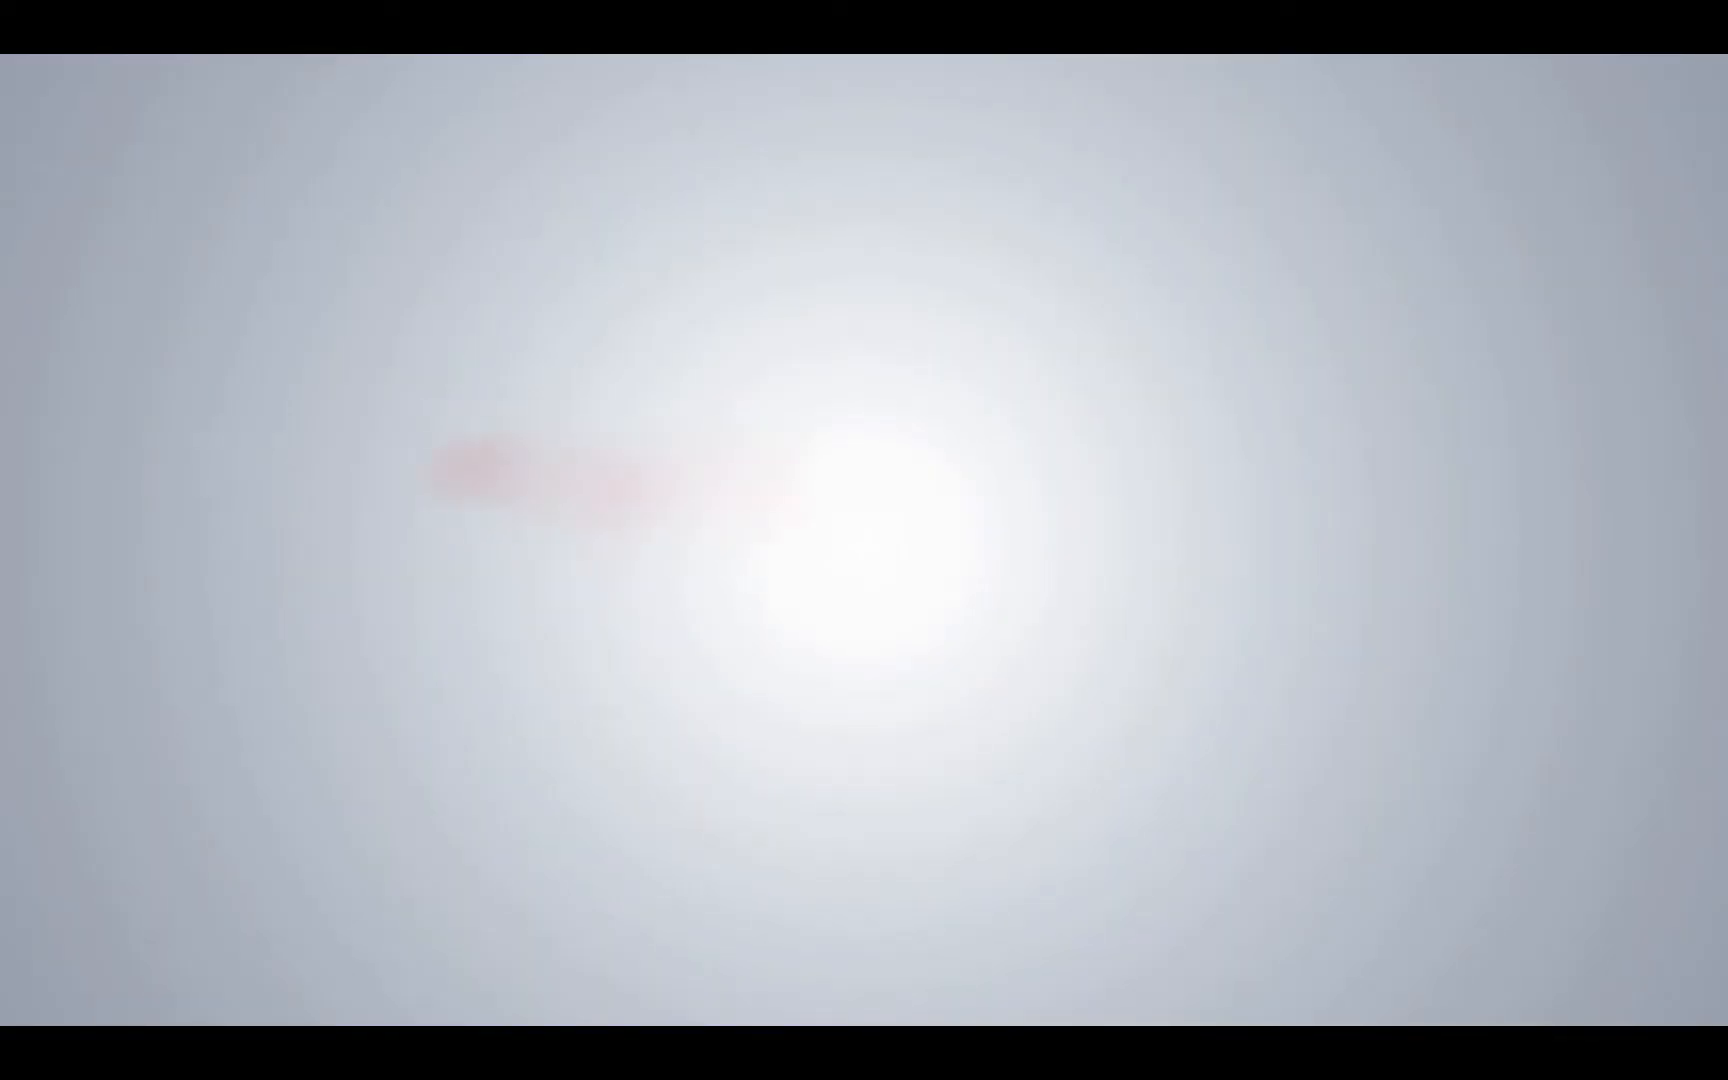